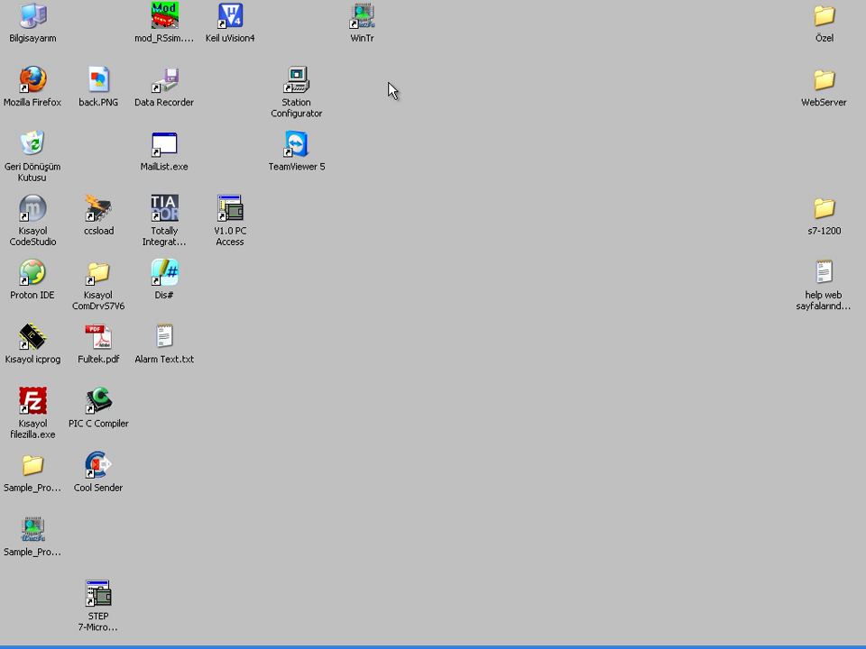
Select the WinTr shortcut on the Windows XP desktop.
left_click(366, 25)
Launch WinTr and maximize the empty New Project window.
double_click(365, 25)
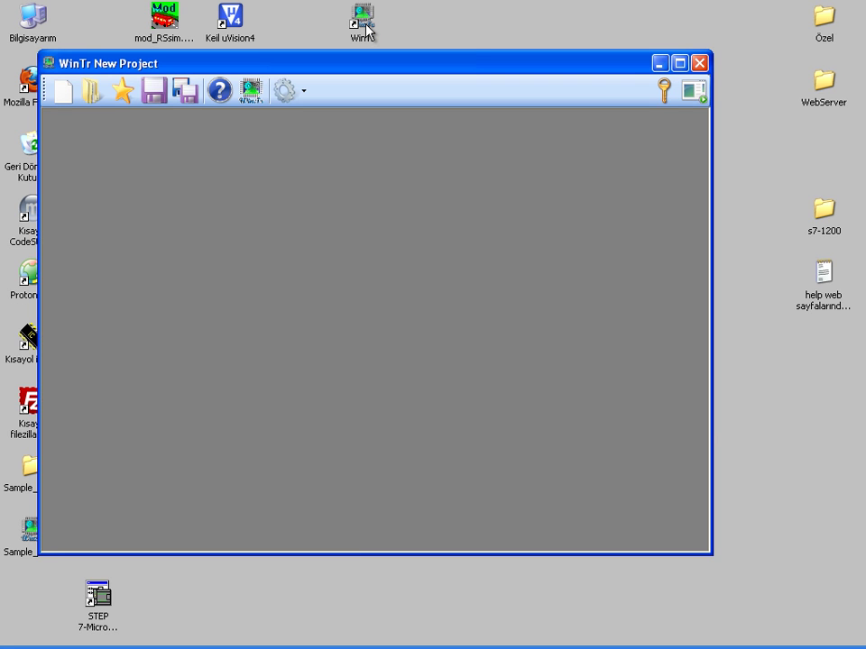
double_click(359, 75)
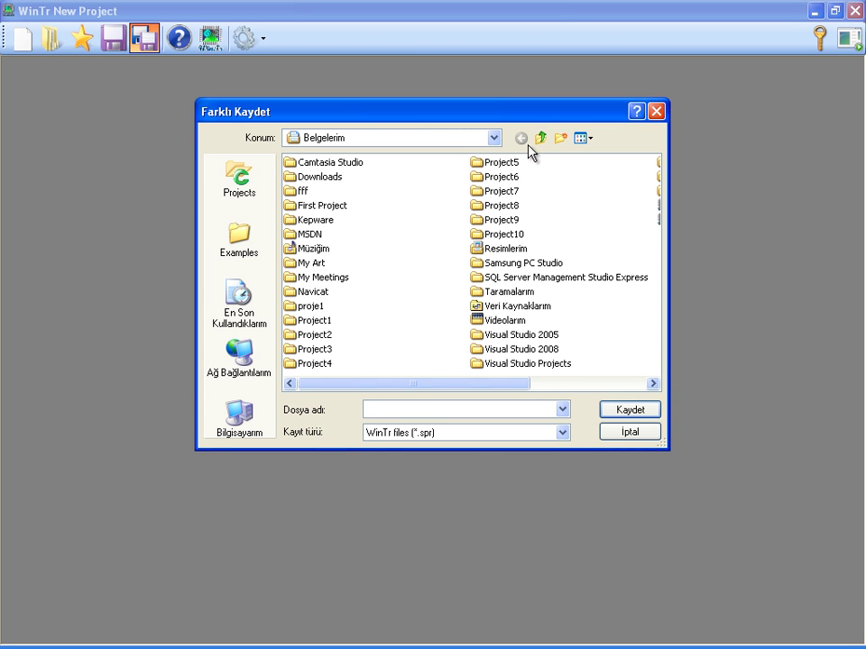
Save the new project to the Desktop (Masaüstü) as Sample_project_2.spr.
left_click(499, 136)
left_click(498, 137)
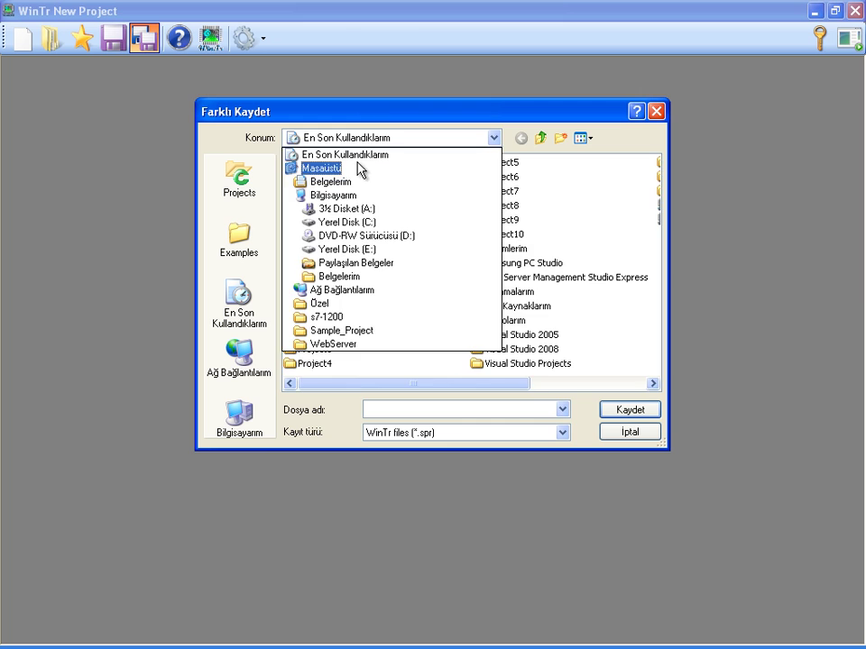
left_click(358, 168)
left_click(423, 410)
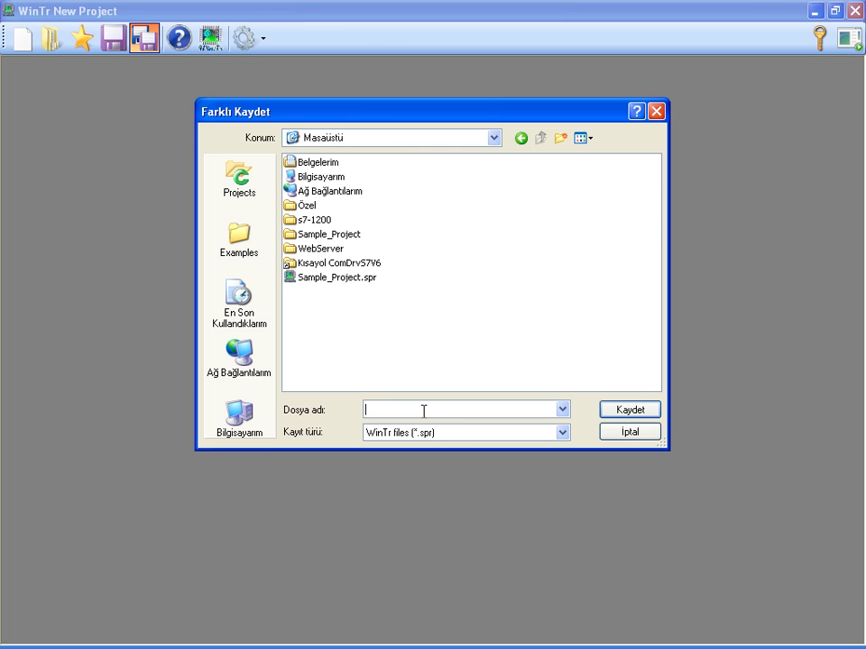
type("Sample_project_2")
left_click(633, 410)
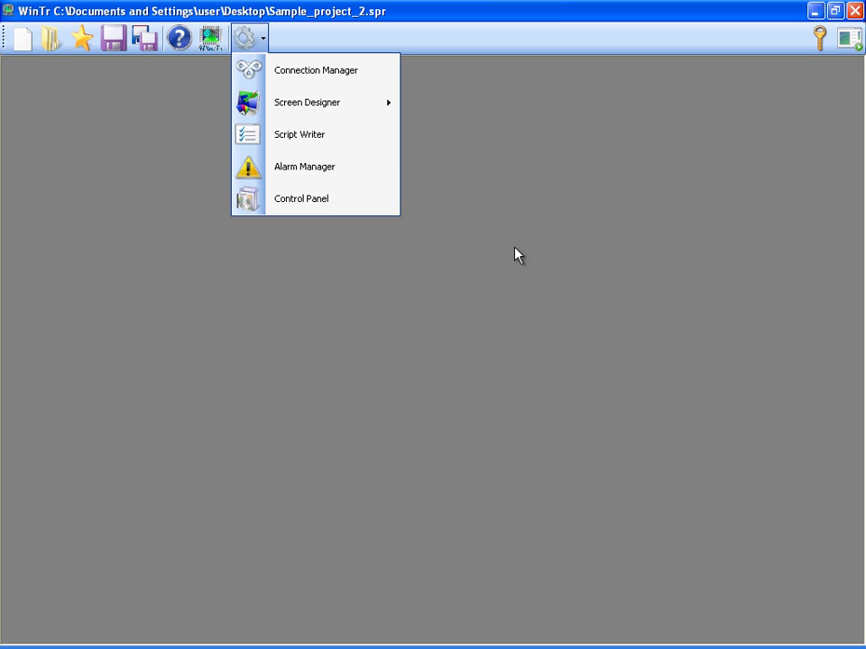
Add a Modbus RTU network in Connection Manager and select its Group 1.
left_click(331, 78)
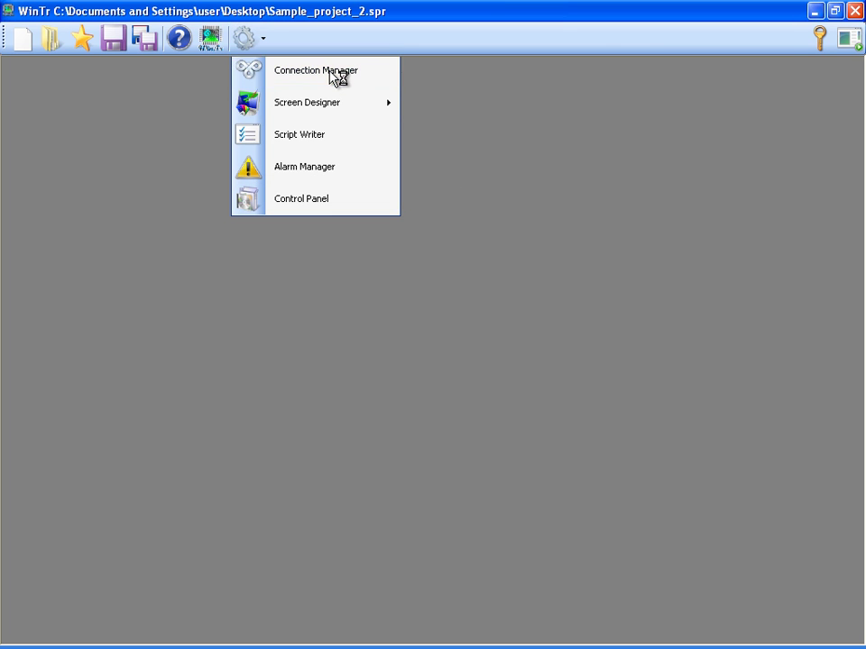
right_click(23, 133)
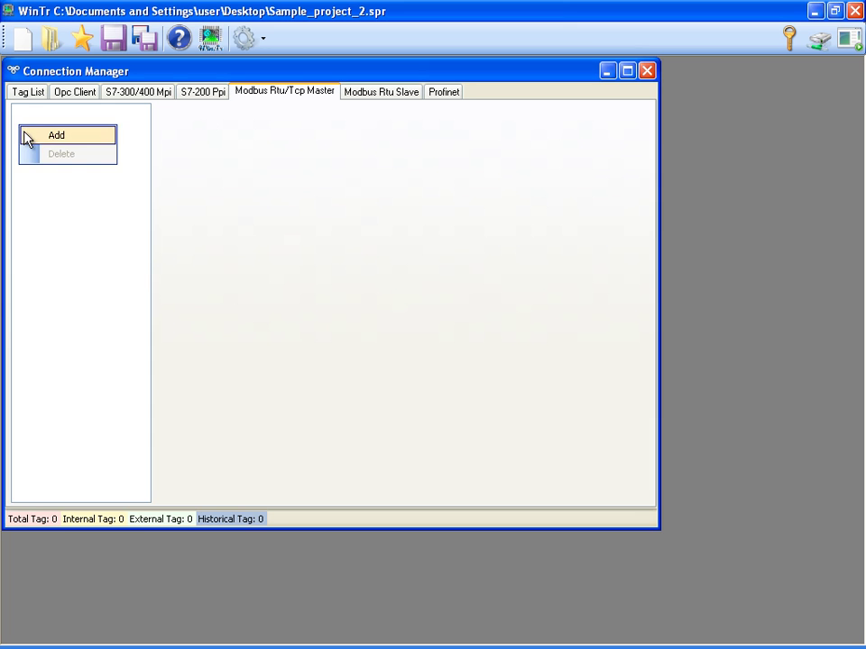
left_click(26, 135)
left_click(166, 133)
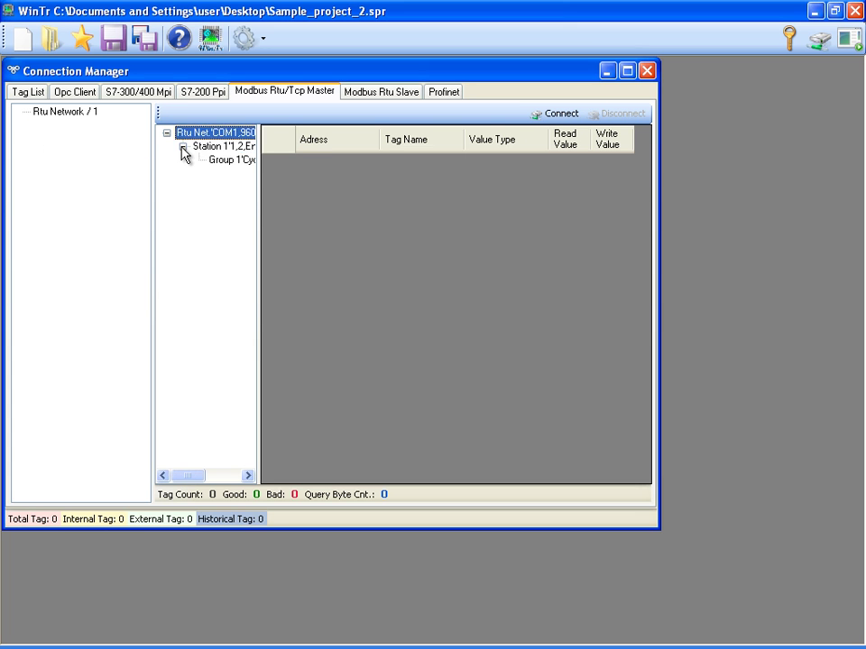
left_click(188, 148)
left_click(189, 159)
Create tag Temp1 at address 40001 and close Connection Manager.
left_click(339, 166)
type("40001")
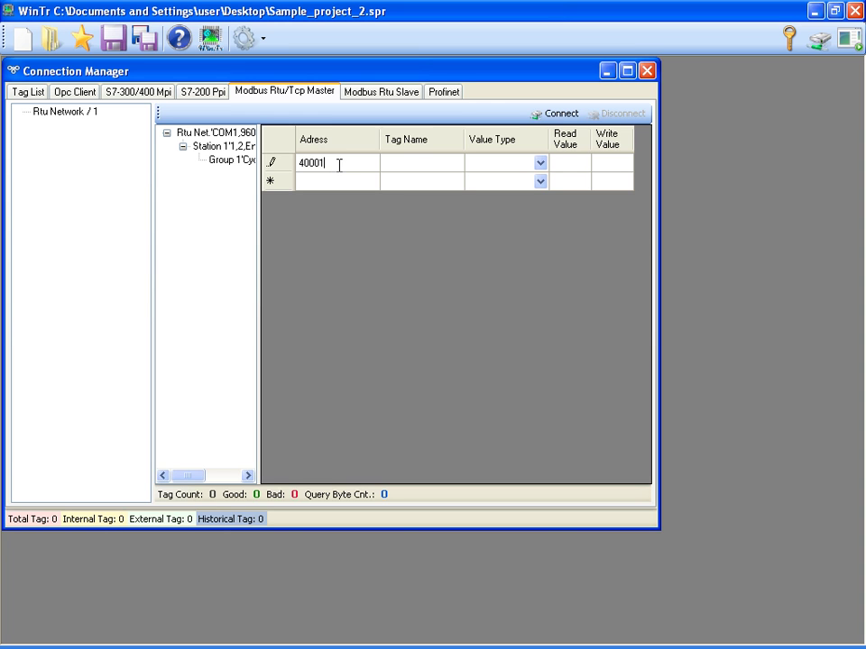
key("Tab")
type("Temp1")
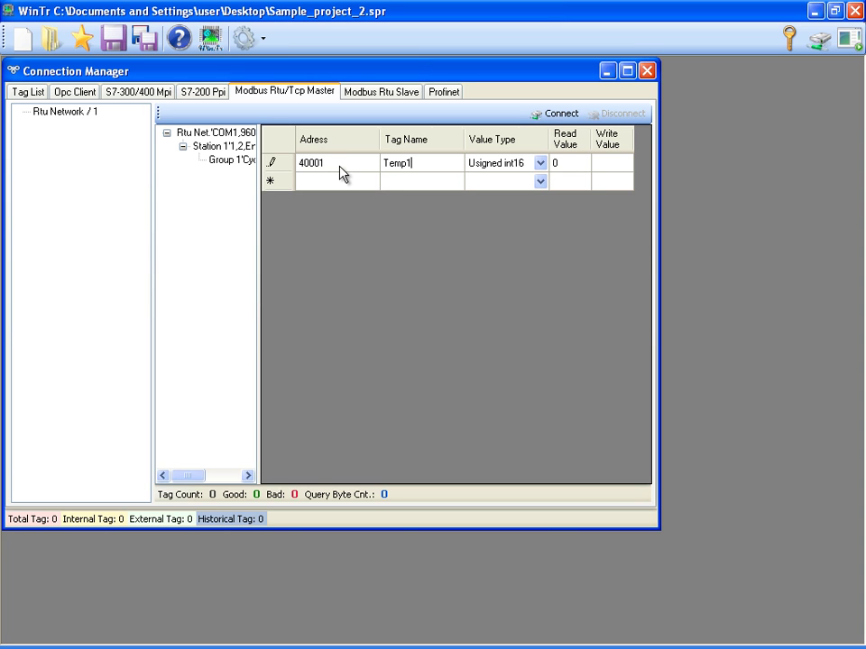
key("Return")
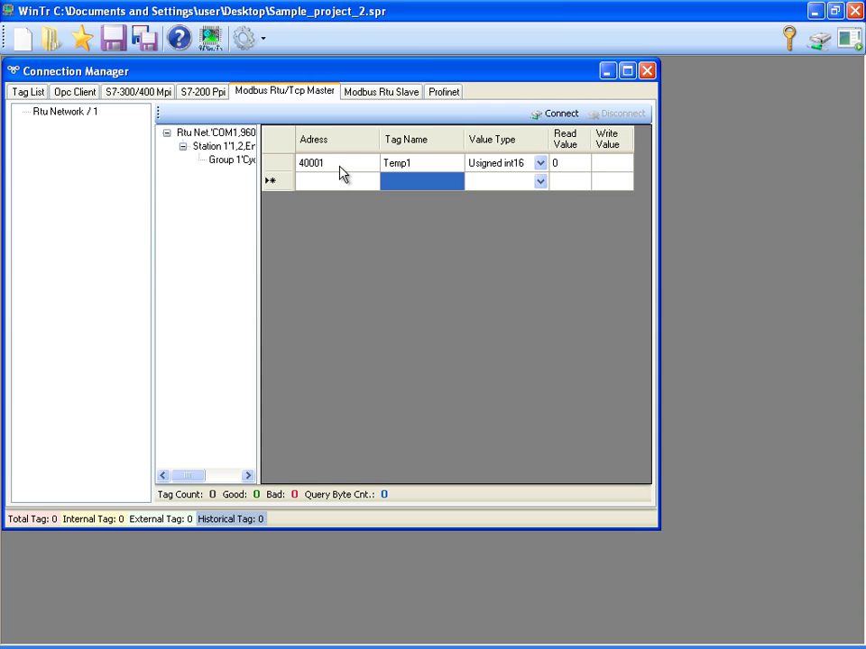
left_click(647, 73)
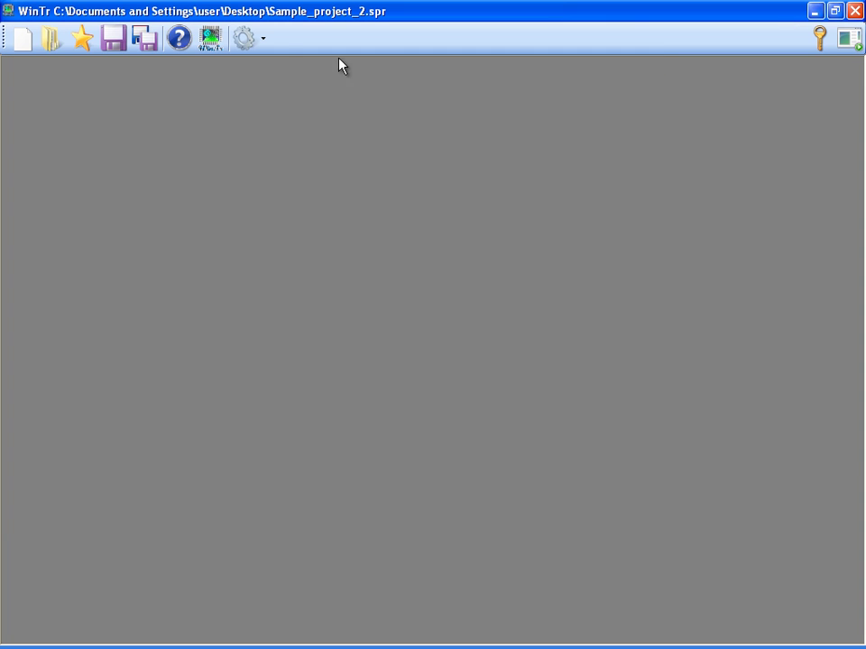
Create a new blank design screen, Screen_1, from the Screen Designer.
left_click(262, 44)
mouse_move(379, 102)
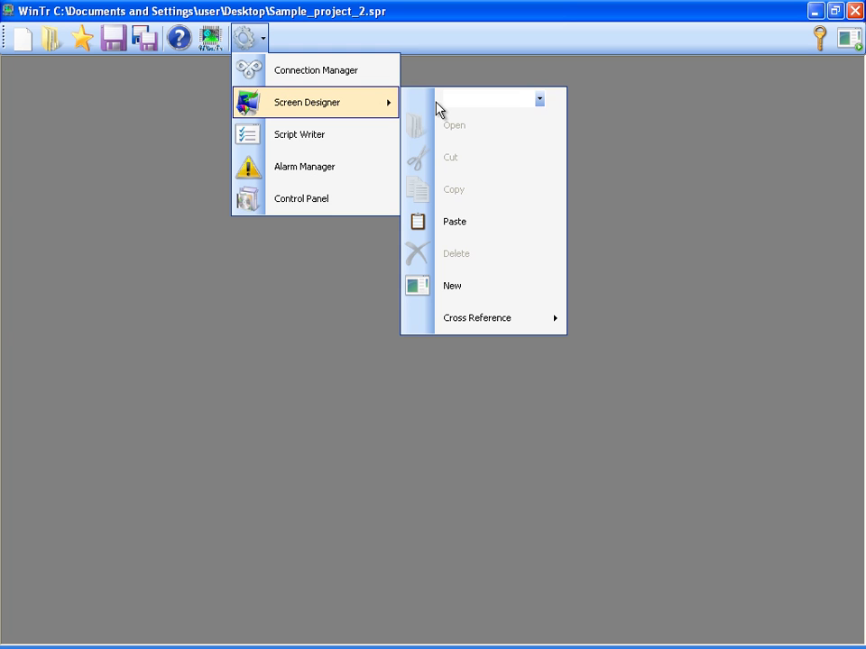
left_click(449, 289)
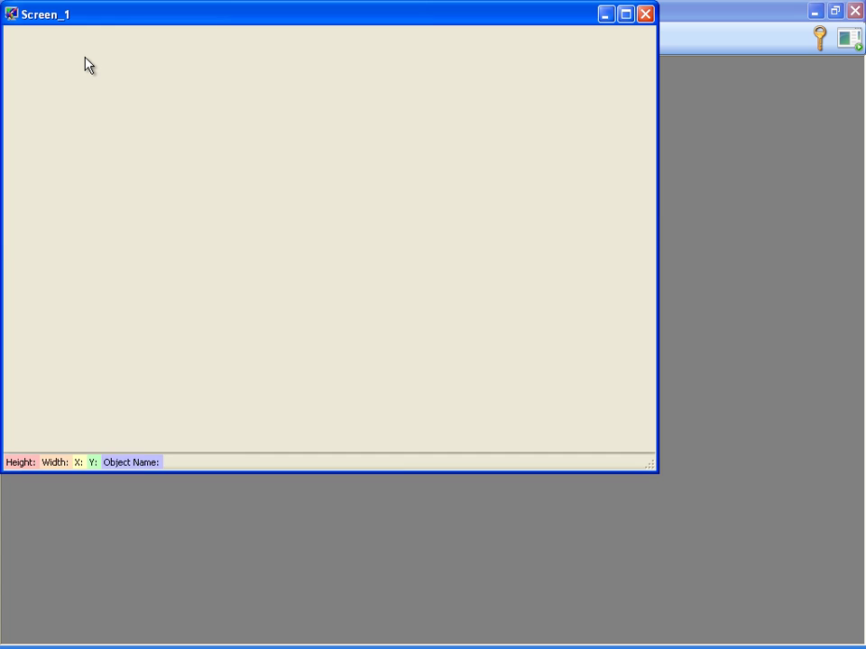
Insert a Symbol Factory graphic onto the Screen_1 canvas.
right_click(85, 64)
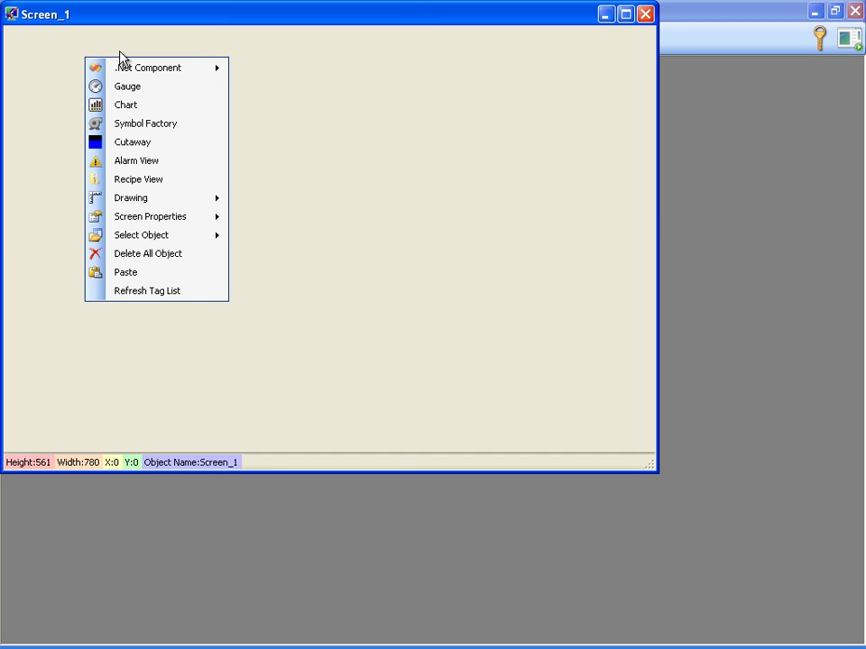
mouse_move(165, 69)
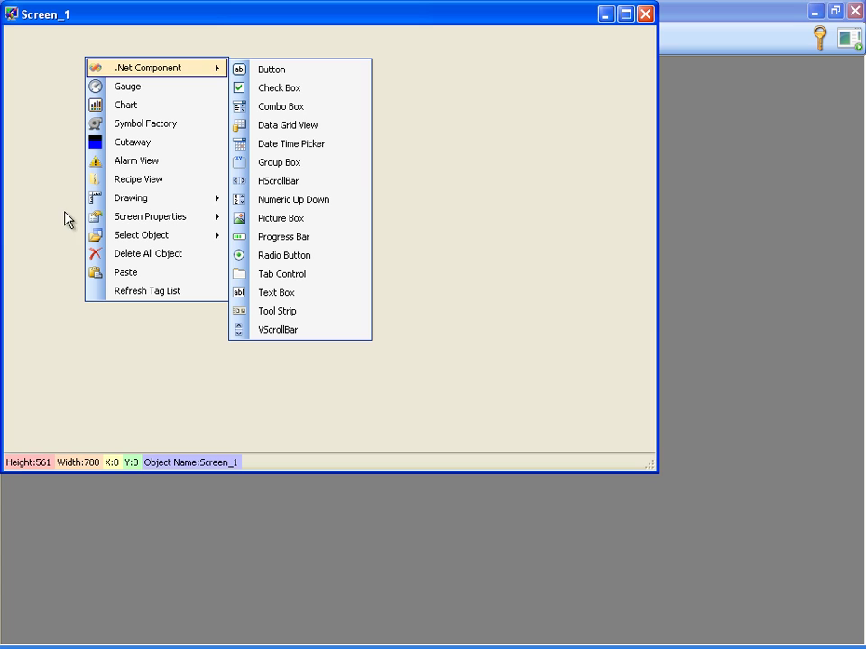
mouse_move(93, 216)
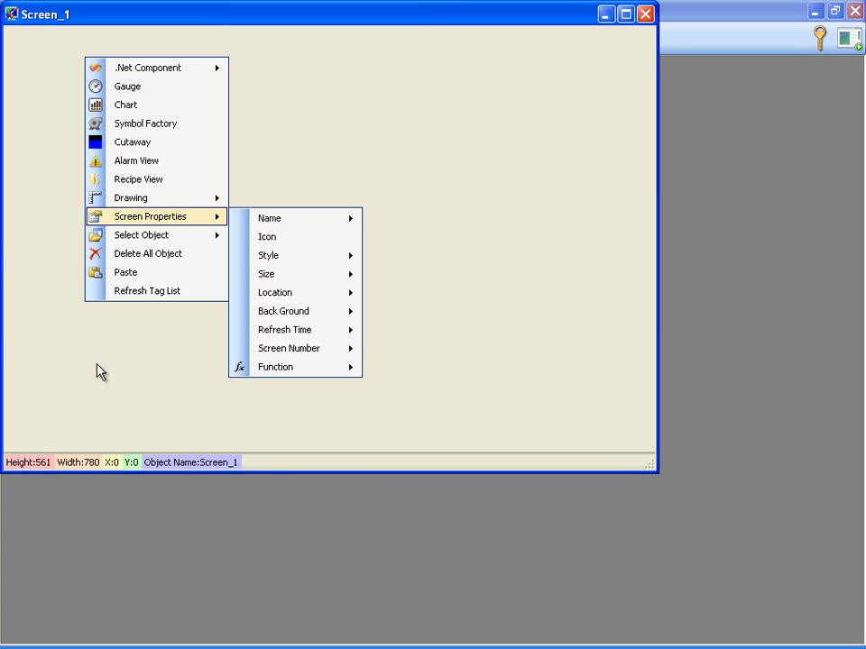
mouse_move(267, 373)
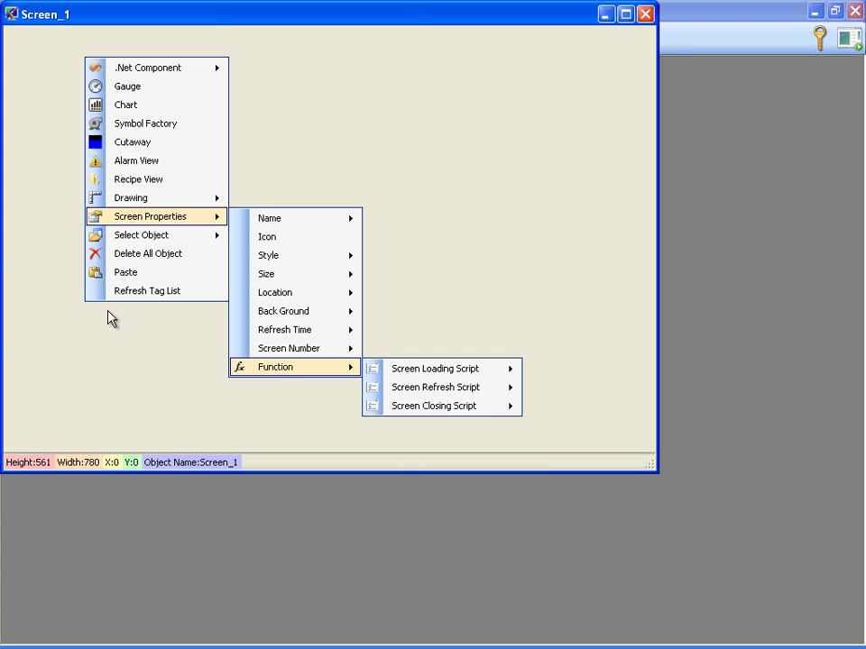
left_click(109, 129)
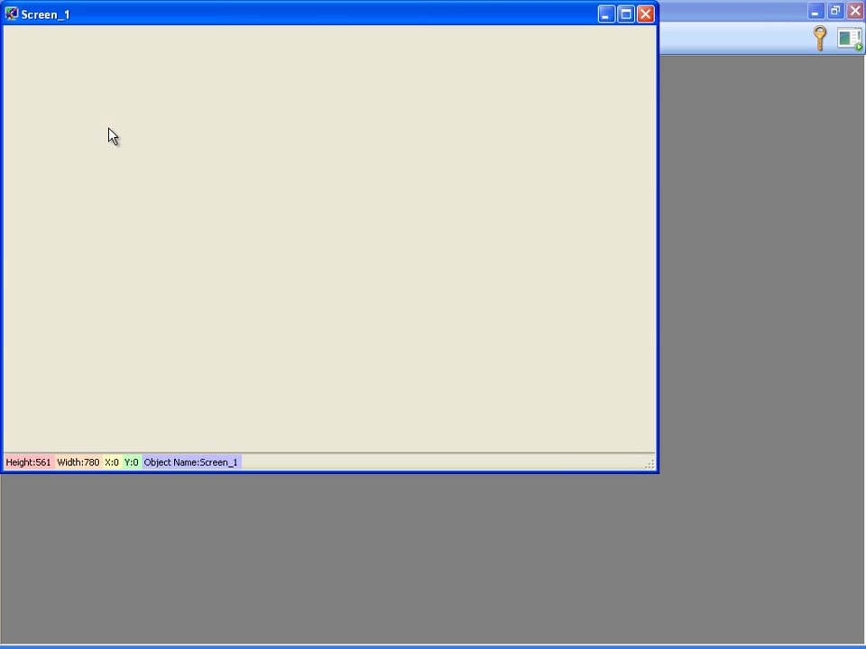
Move the turbine symbol to the top-left corner of Screen_1.
left_click_drag(104, 88, 78, 71)
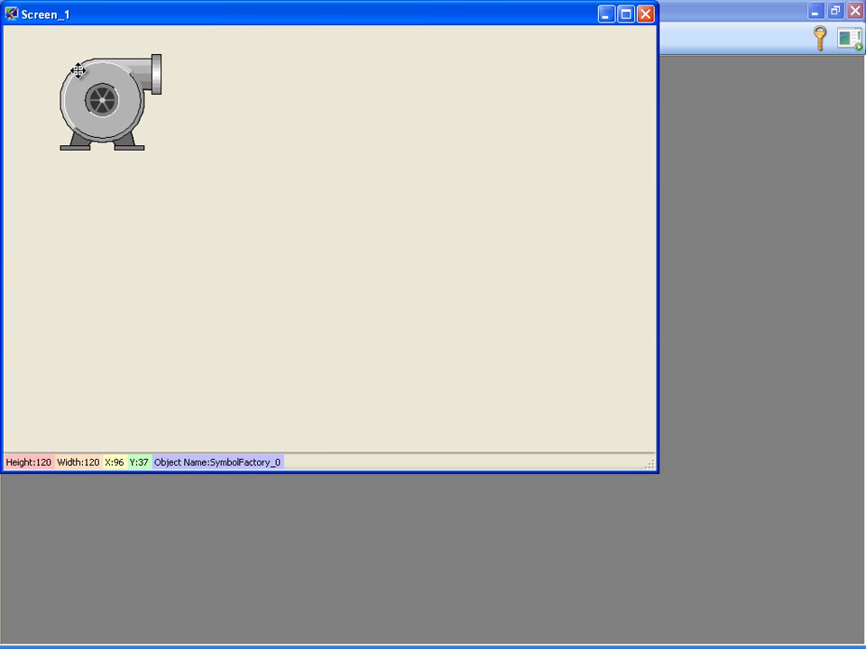
right_click(79, 72)
mouse_move(209, 86)
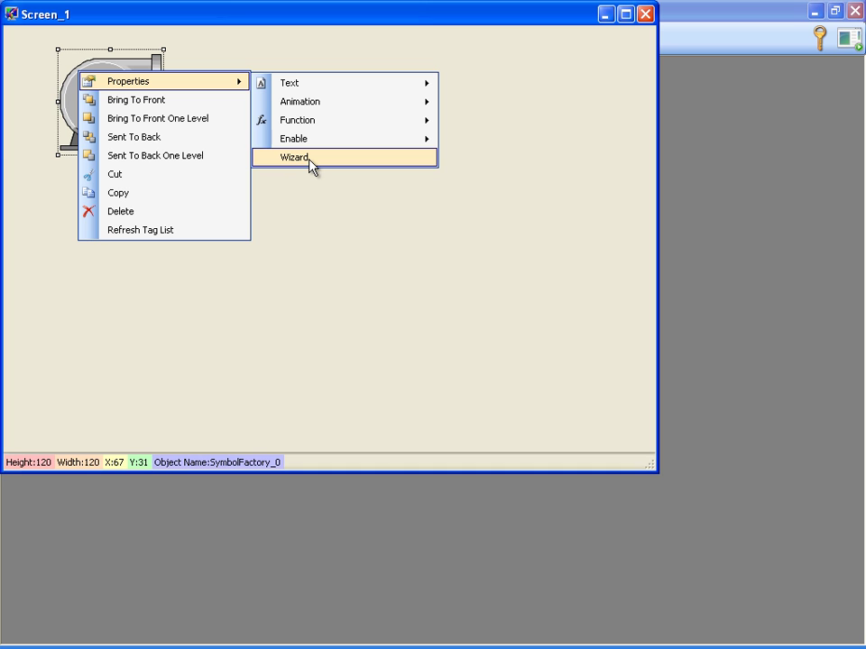
left_click(310, 164)
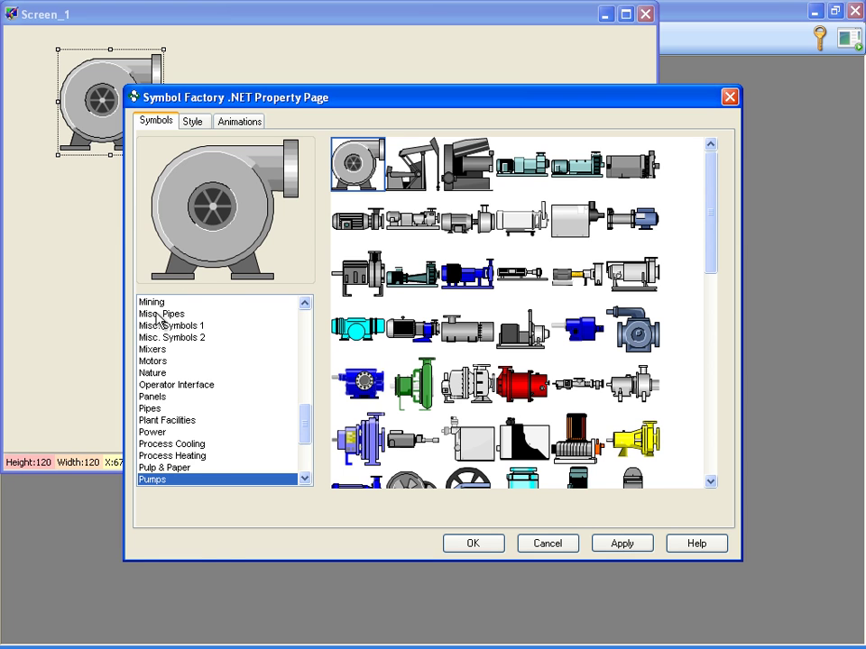
Replace it with a controller graphic from the Controllers symbol category.
left_click(201, 306)
left_click(169, 396)
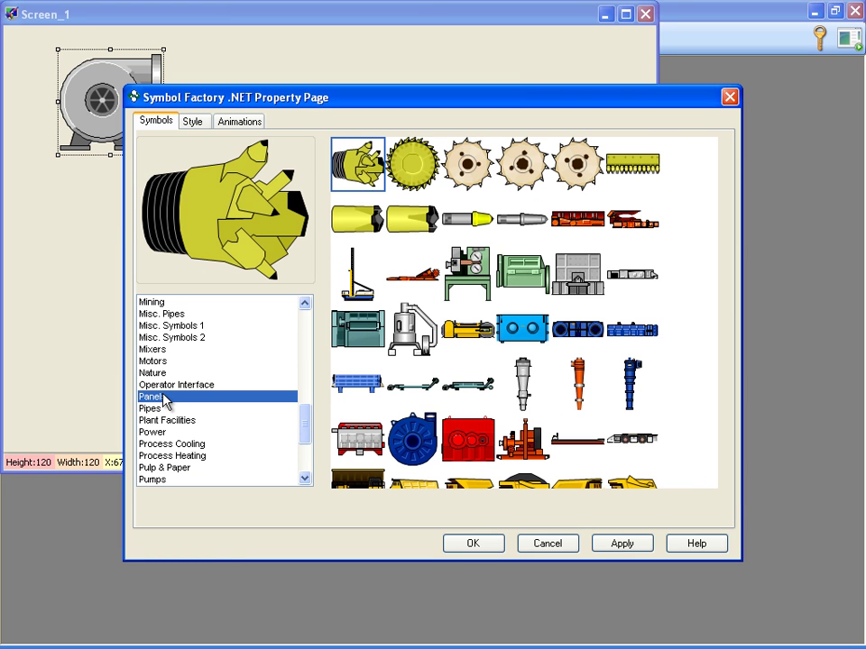
left_click(152, 434)
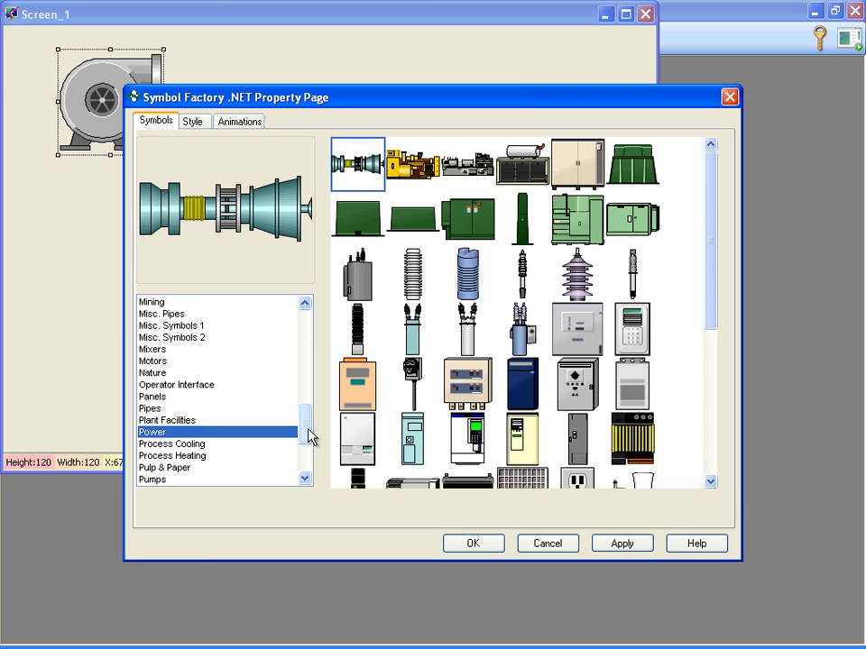
left_click_drag(309, 436, 189, 361)
left_click(167, 337)
left_click(216, 421)
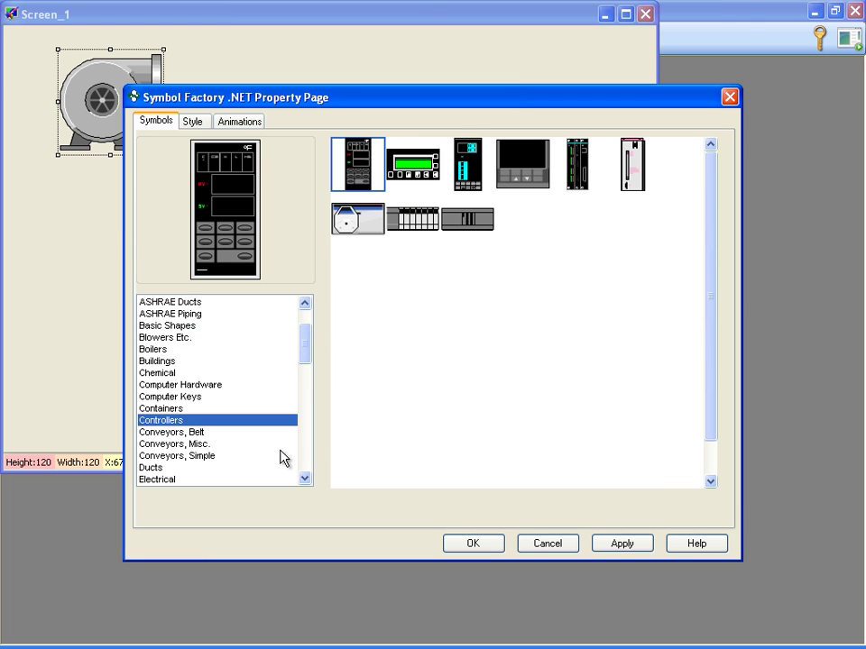
left_click(493, 545)
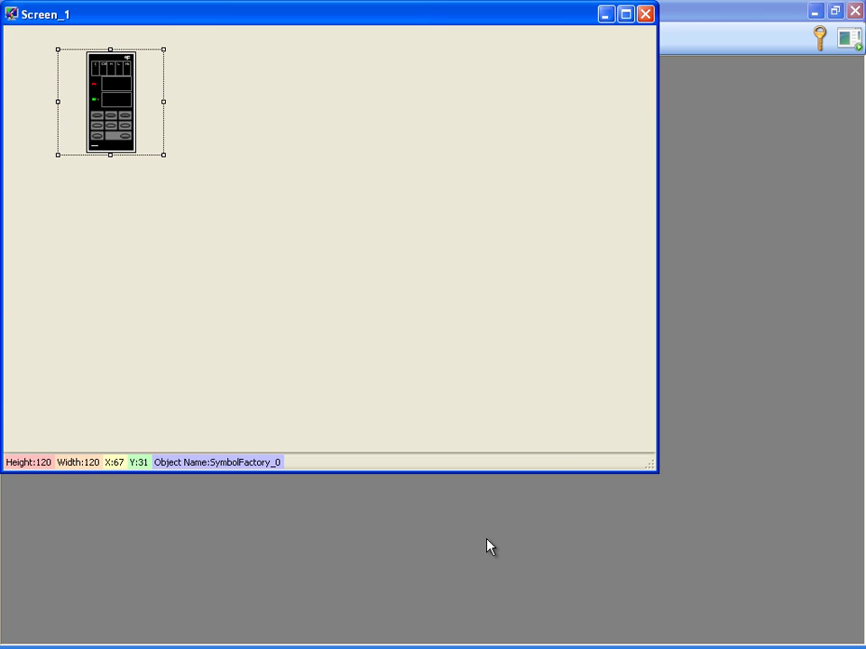
Add a button near the top of Screen_1 and a text box below it.
right_click(241, 90)
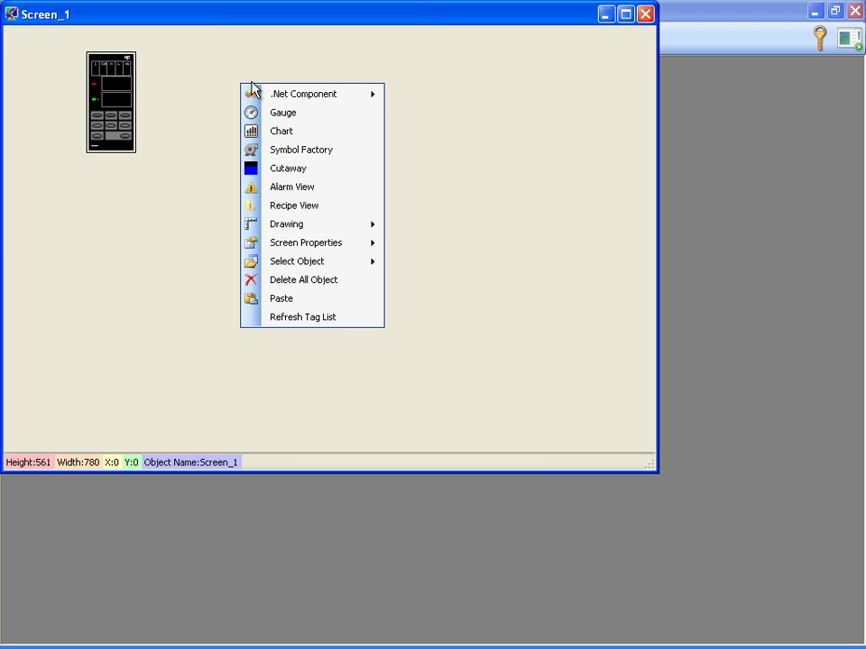
mouse_move(292, 96)
left_click(401, 94)
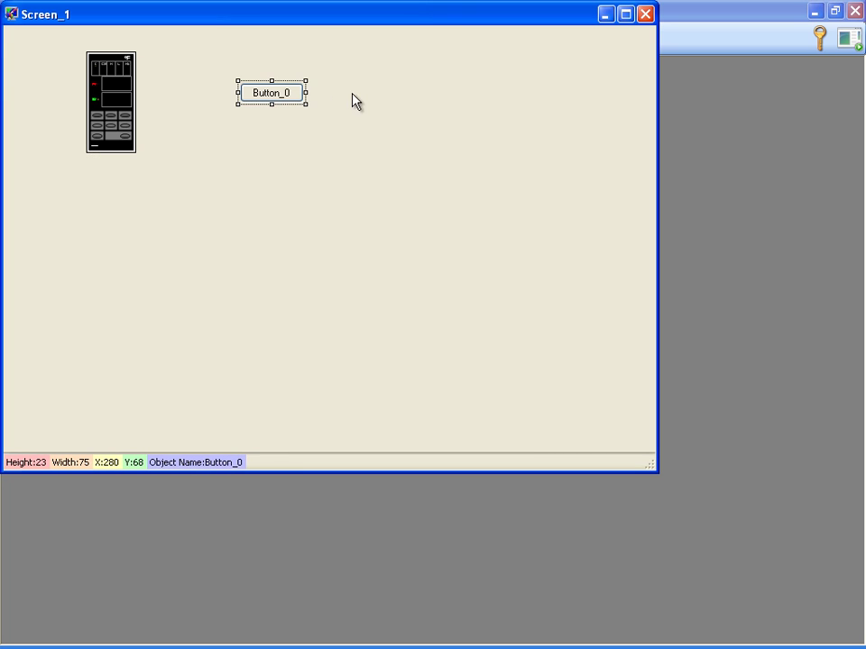
left_click_drag(291, 97, 265, 67)
right_click(255, 96)
mouse_move(262, 102)
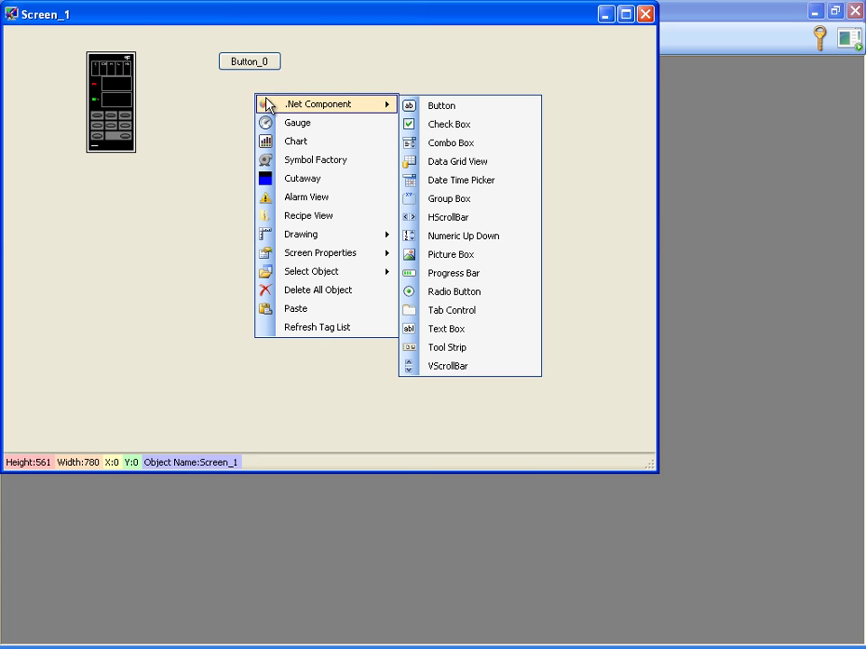
left_click(410, 328)
left_click_drag(292, 100, 267, 97)
Bind the text box's value to tag Temp1 and close the Screen_1 designer.
right_click(283, 100)
mouse_move(405, 110)
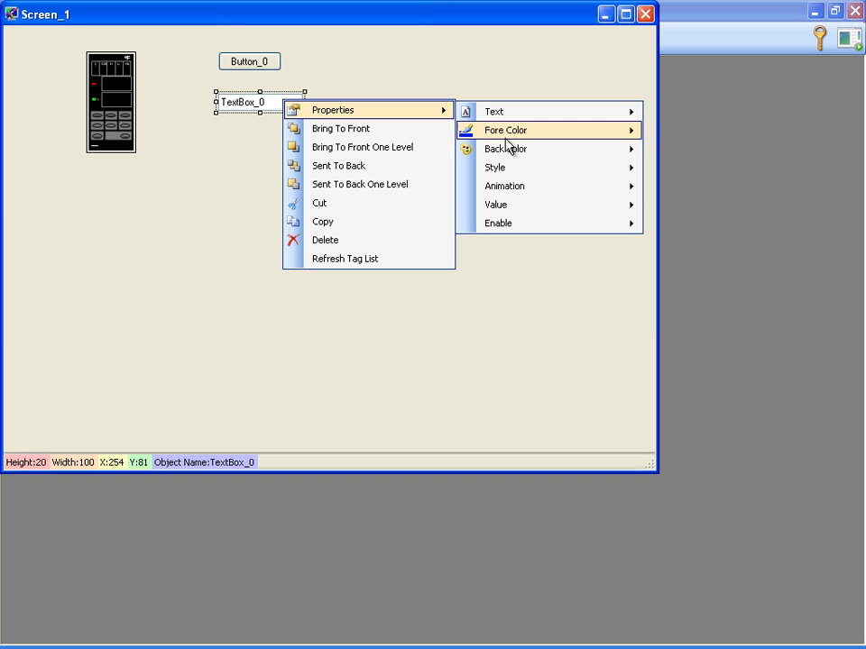
mouse_move(508, 211)
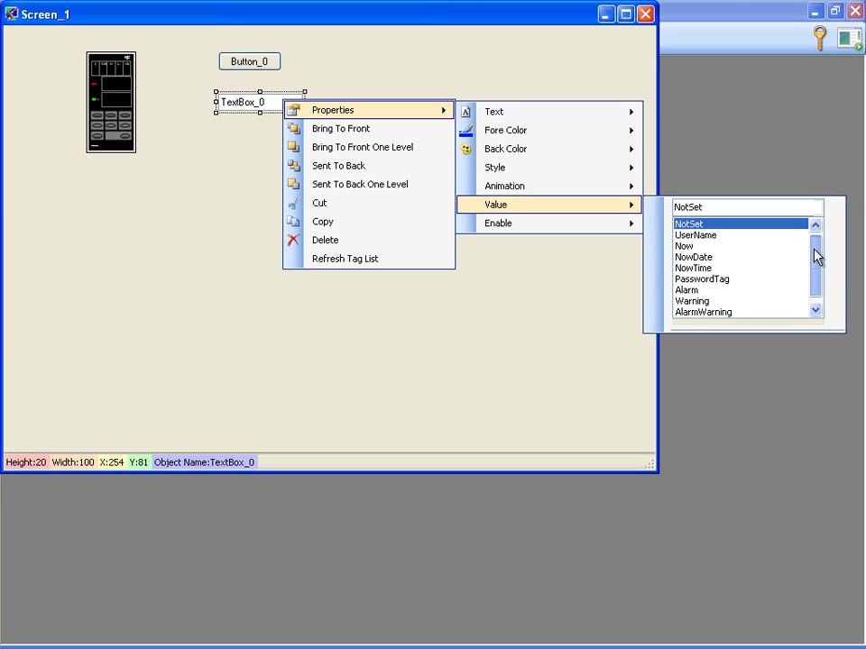
left_click_drag(816, 257, 810, 282)
left_click(687, 312)
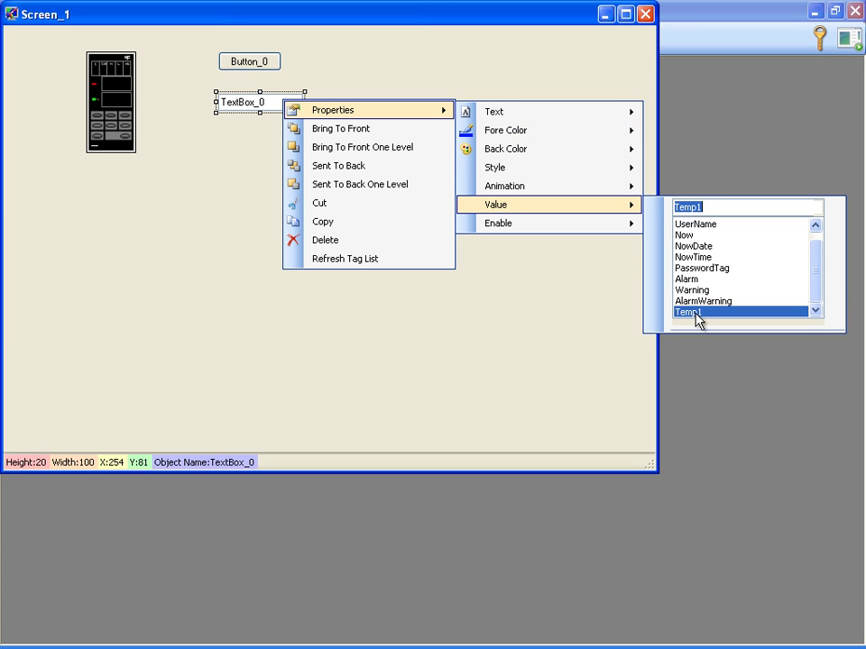
left_click(583, 296)
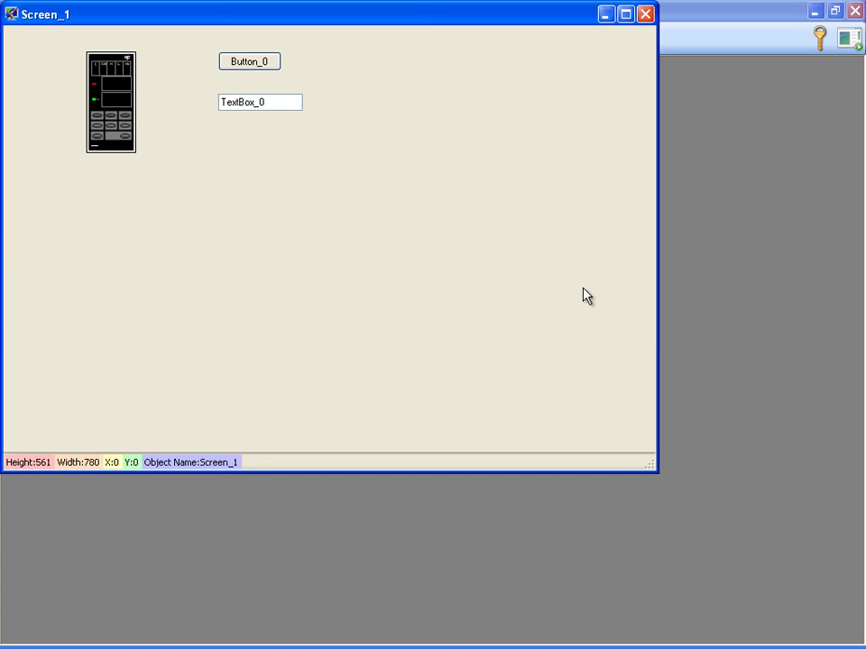
left_click(646, 15)
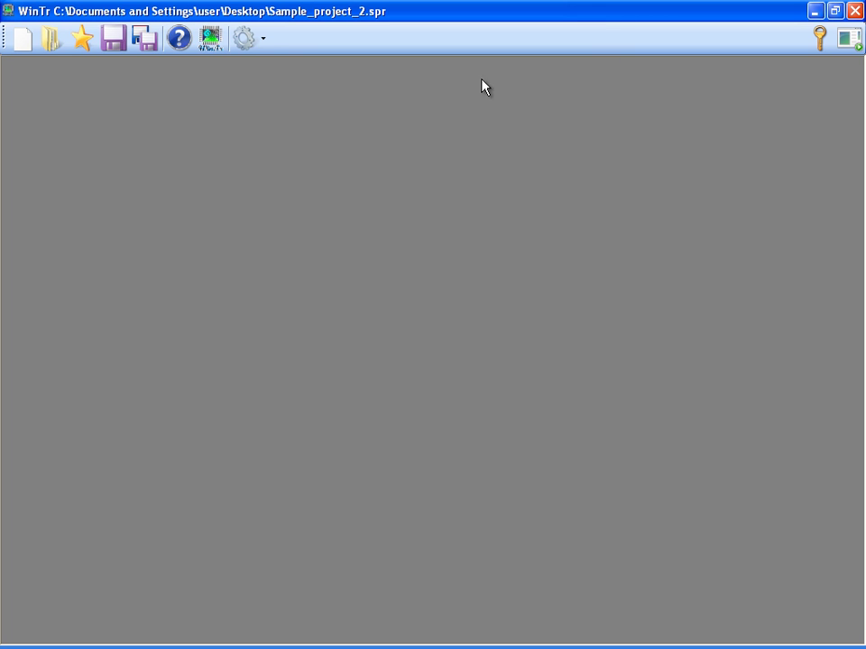
left_click(264, 39)
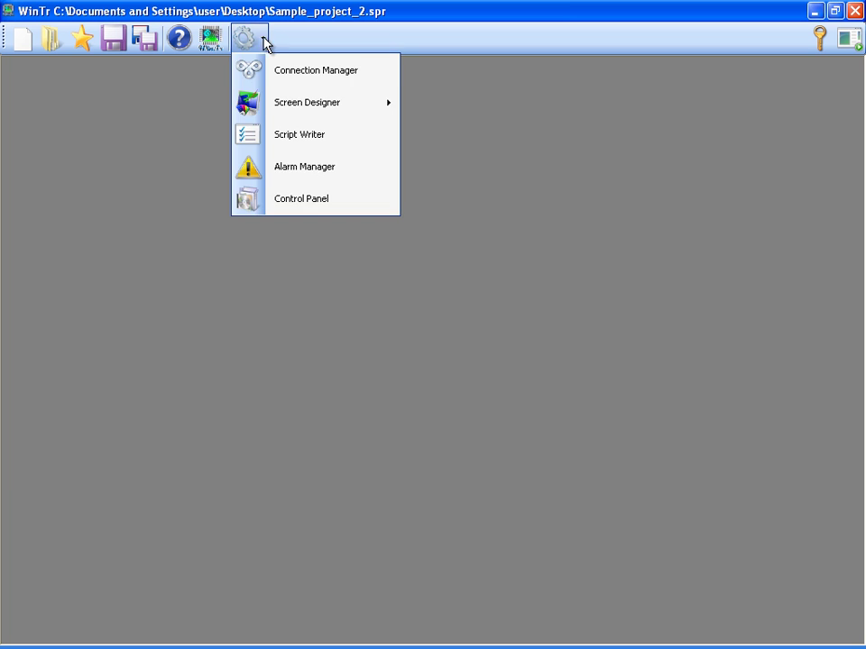
Write msgbox("Hello") in a new script, save it as New Script.vbs, and close ScriptWriter.
left_click(280, 131)
left_click(150, 239)
type("m")
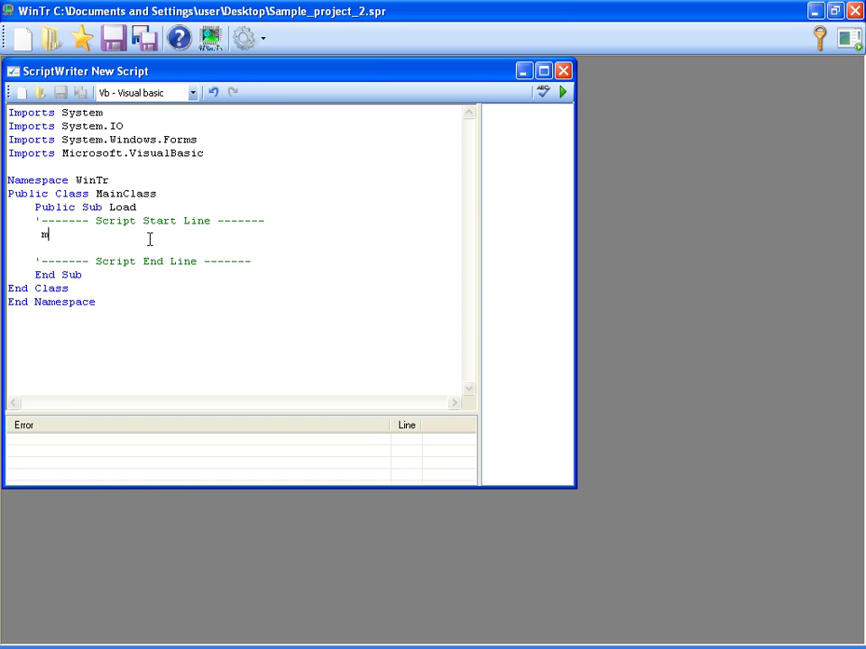
type("sgbox(\"Hello\")")
left_click(442, 371)
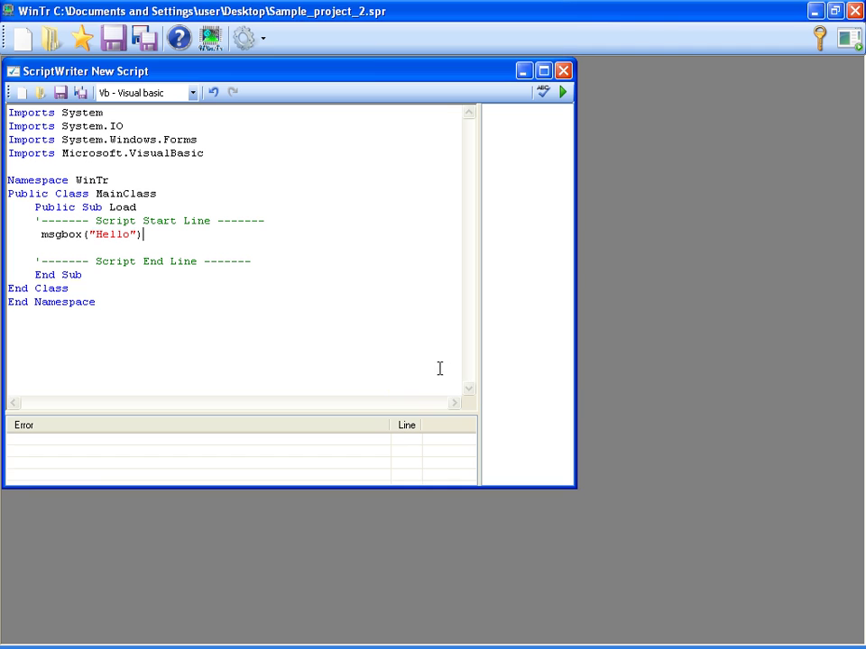
left_click(80, 92)
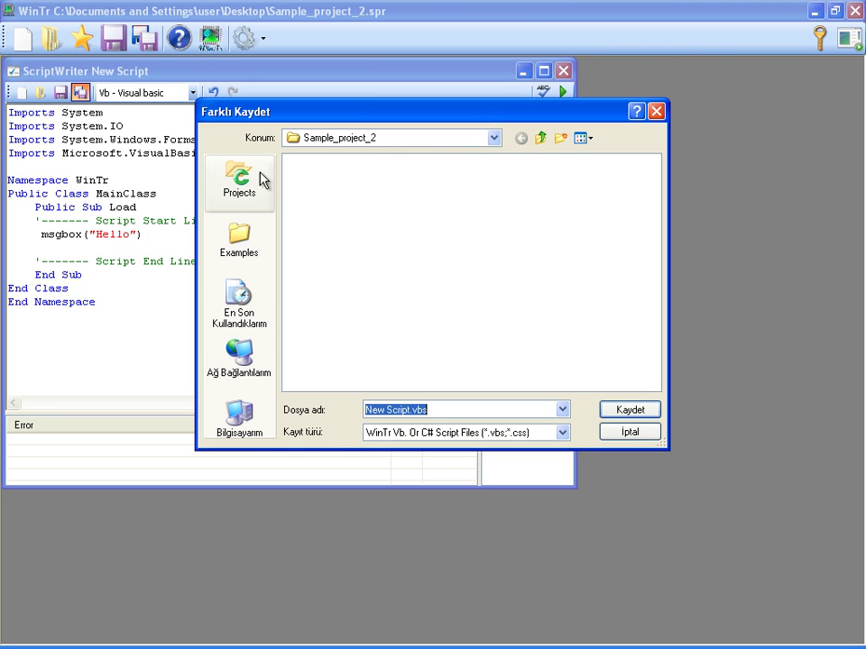
left_click(635, 410)
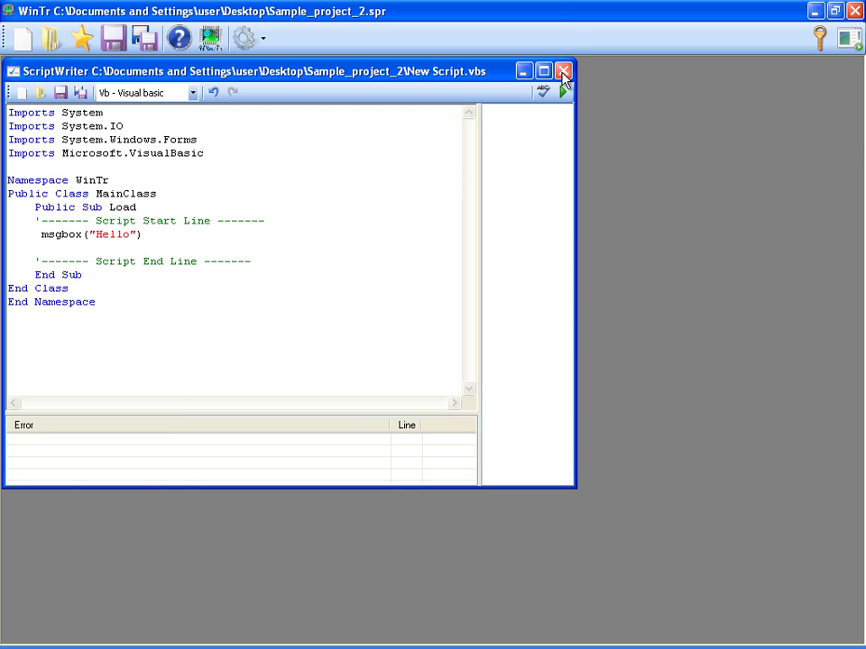
left_click(563, 72)
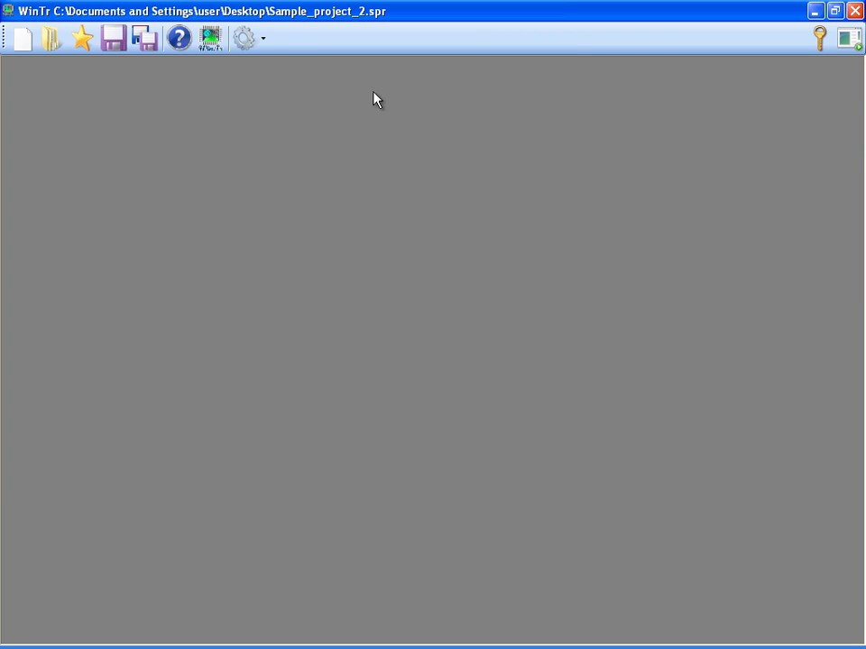
Add a Temp1 alarm in Alarm Manager for values above 50 with message 'Temperature1 is High'.
left_click(261, 38)
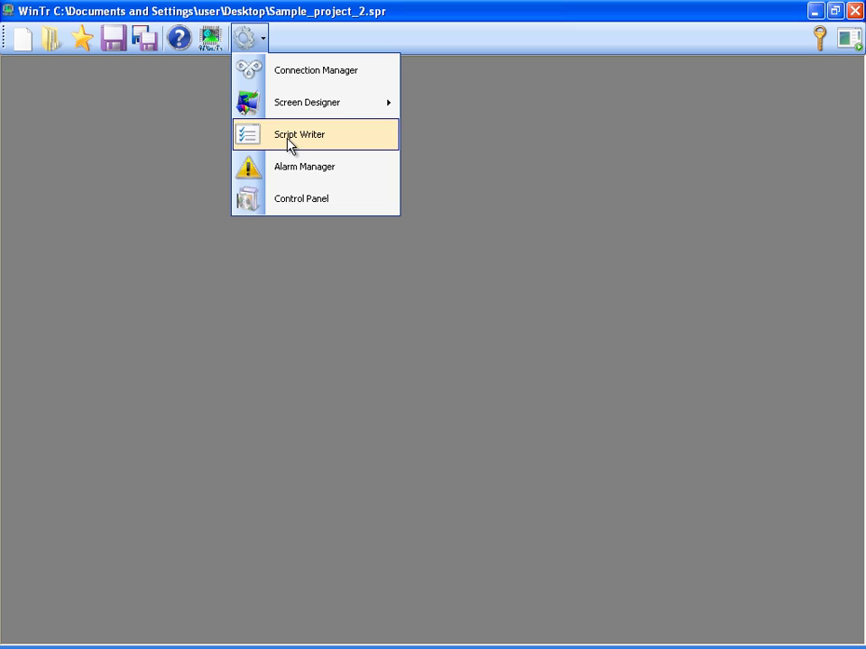
left_click(289, 167)
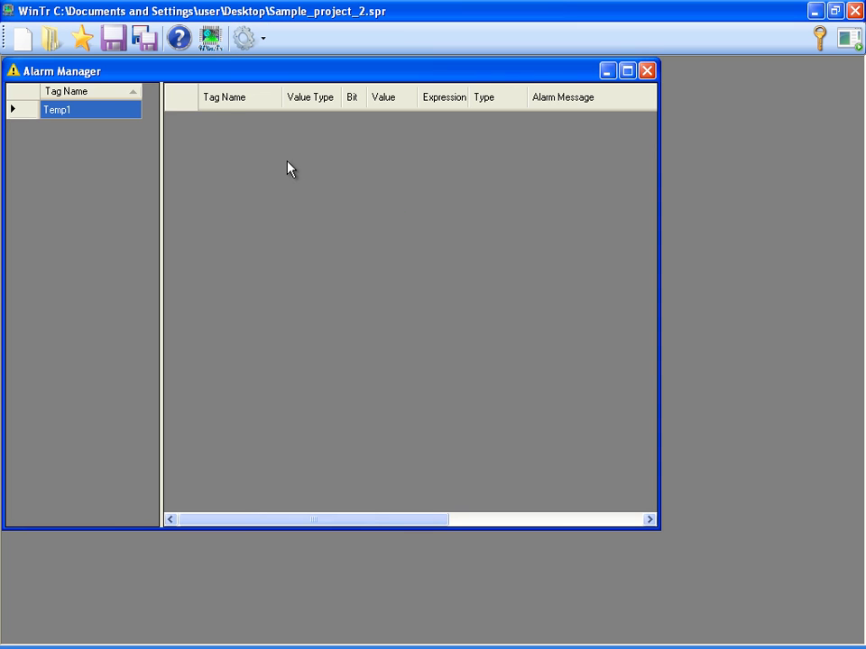
right_click(108, 109)
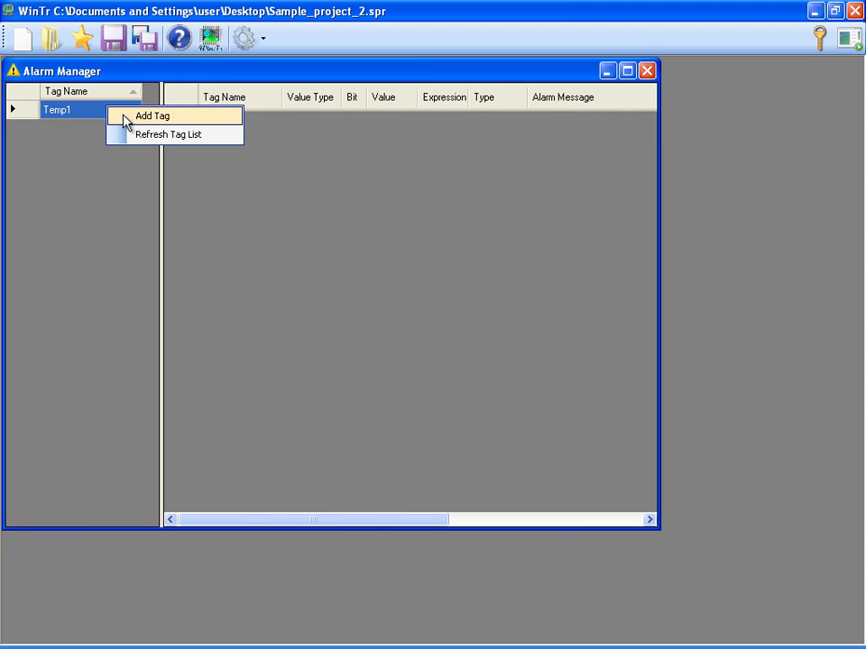
left_click(125, 117)
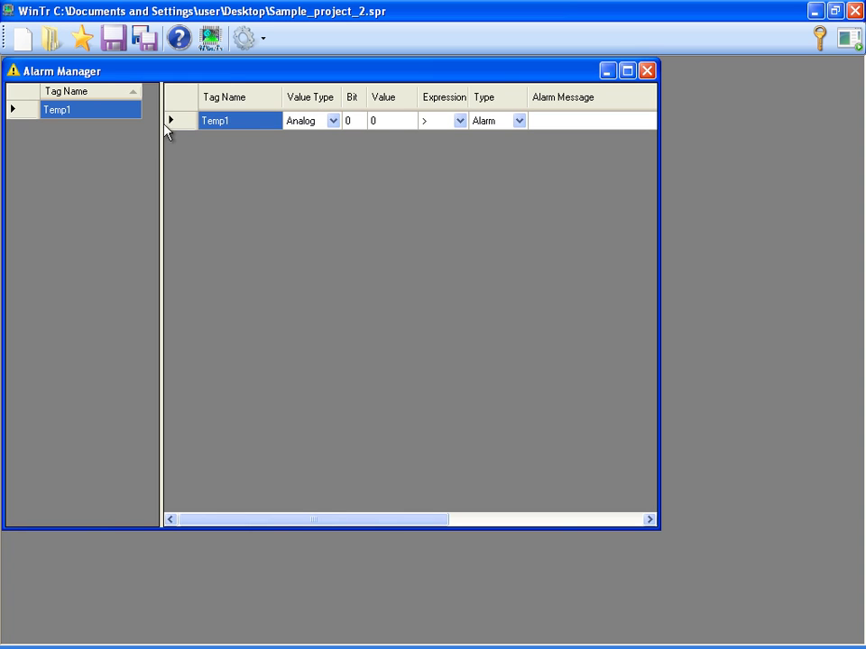
left_click(385, 123)
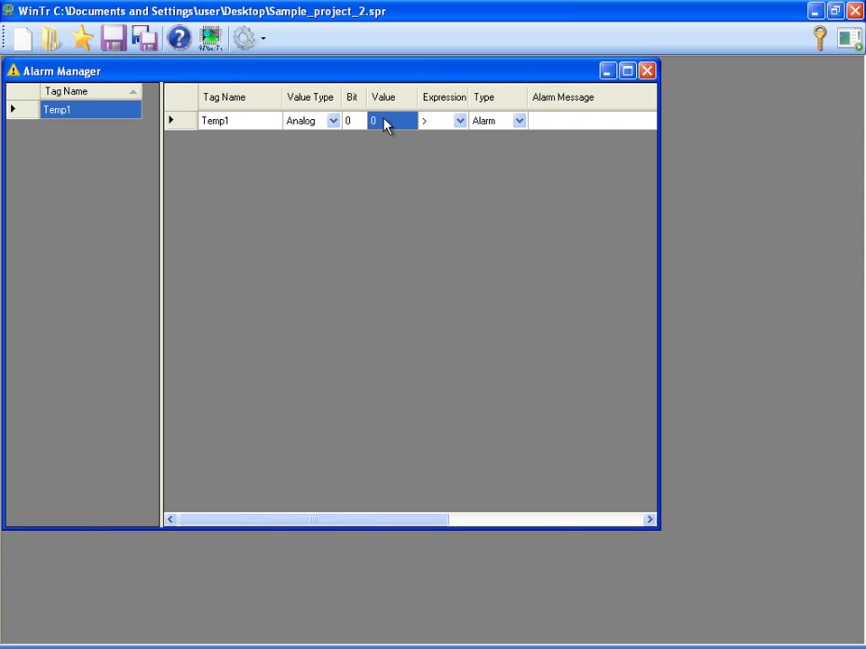
type("50")
left_click(565, 127)
left_click(565, 122)
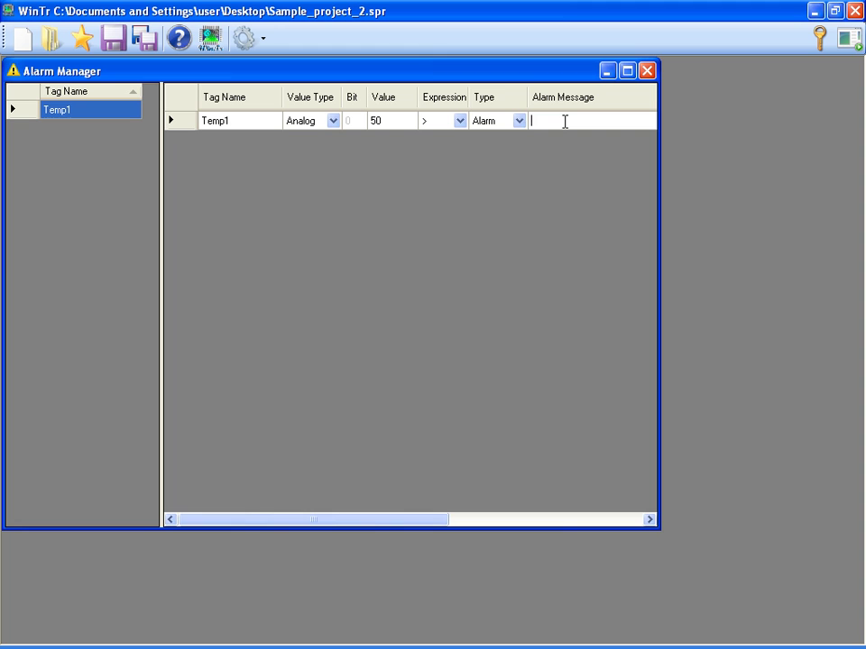
type("Temperature1 is High")
key("Return")
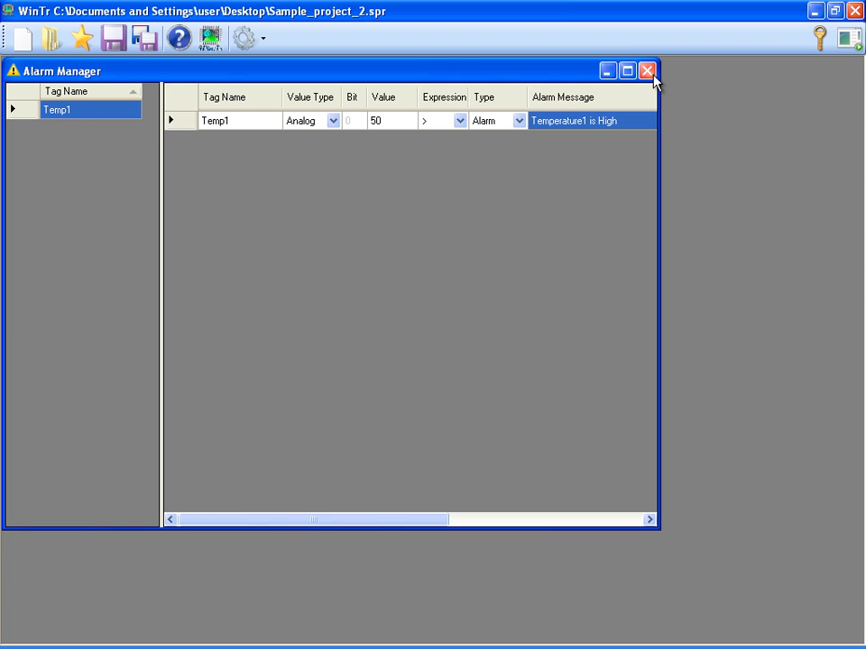
Close Alarm Manager and reopen Screen_1 for editing.
left_click(648, 71)
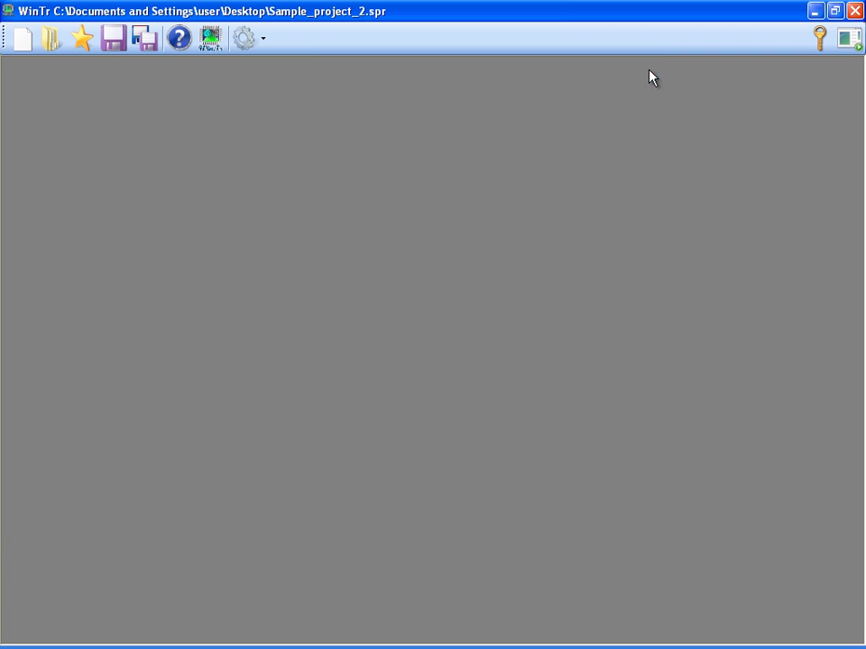
left_click(263, 40)
mouse_move(394, 106)
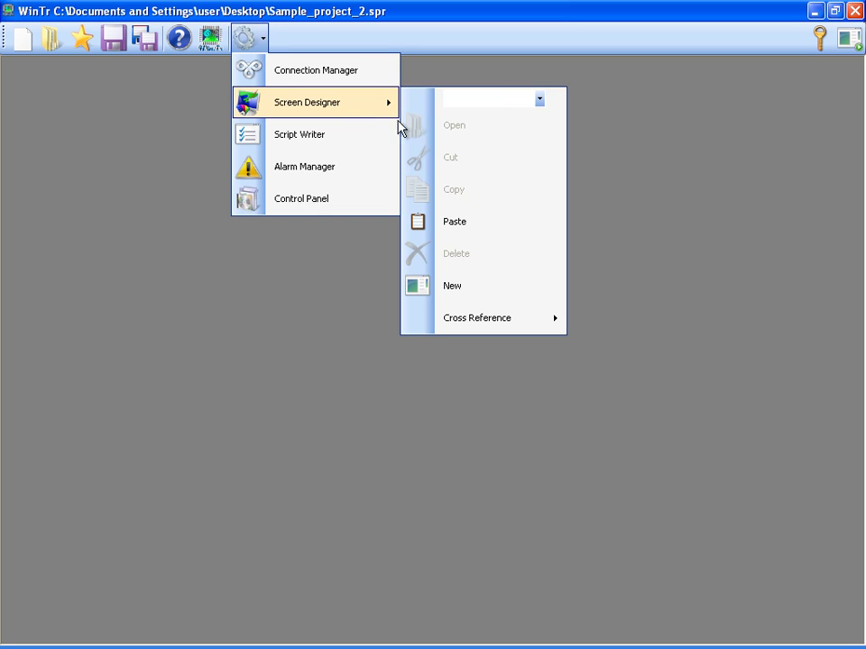
left_click(503, 100)
left_click(500, 114)
left_click(453, 126)
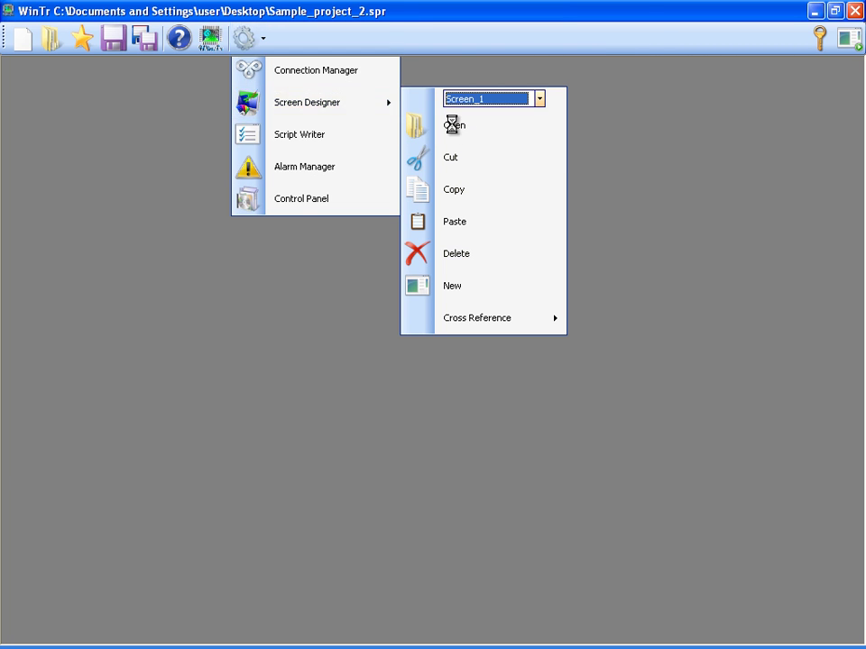
Make Button_0 run a new action script on Mouse Down.
right_click(255, 66)
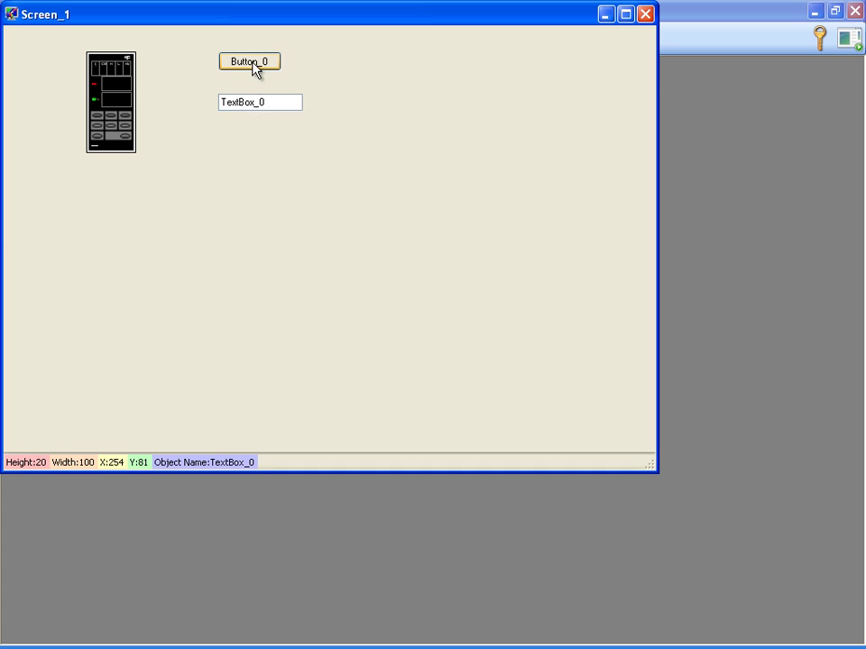
mouse_move(272, 73)
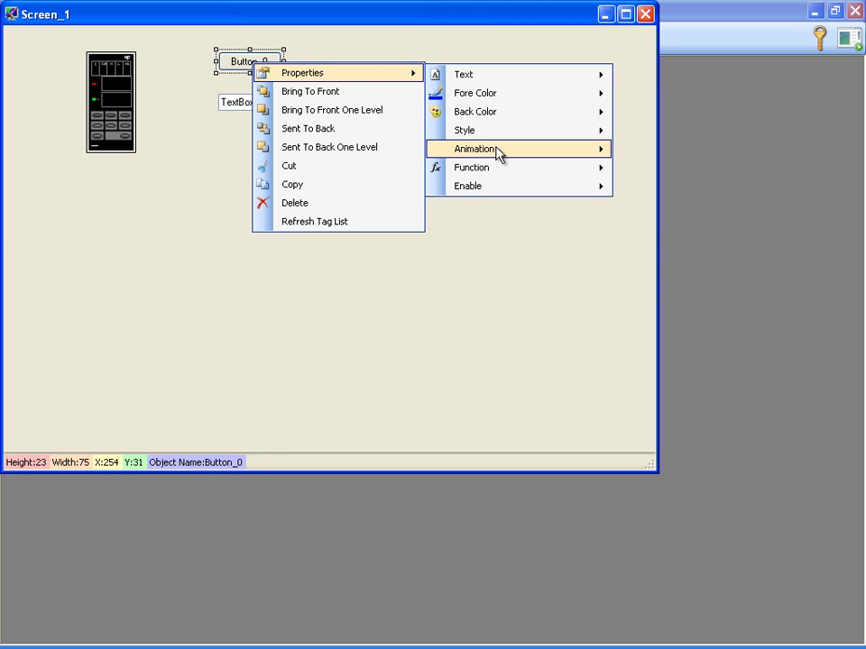
mouse_move(499, 171)
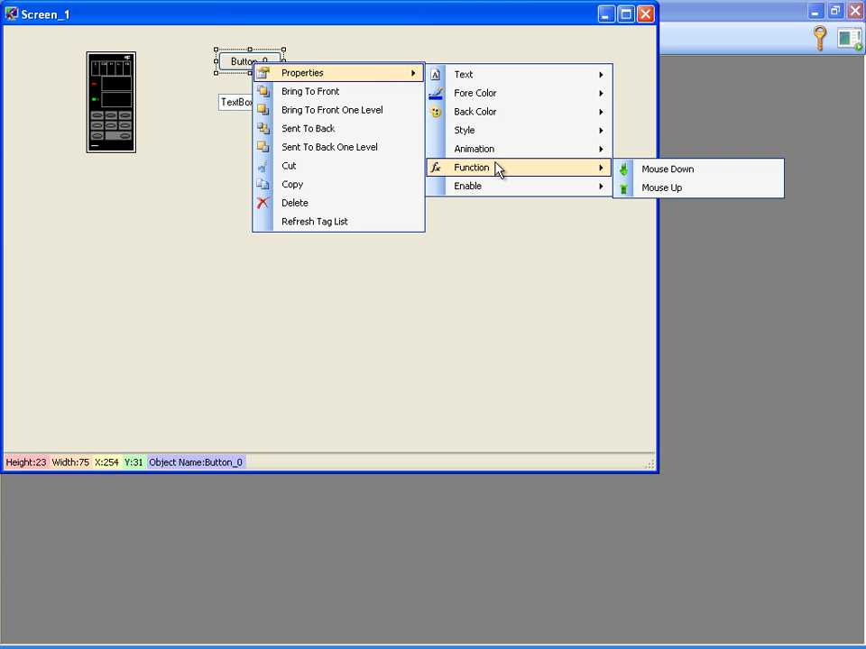
left_click(626, 171)
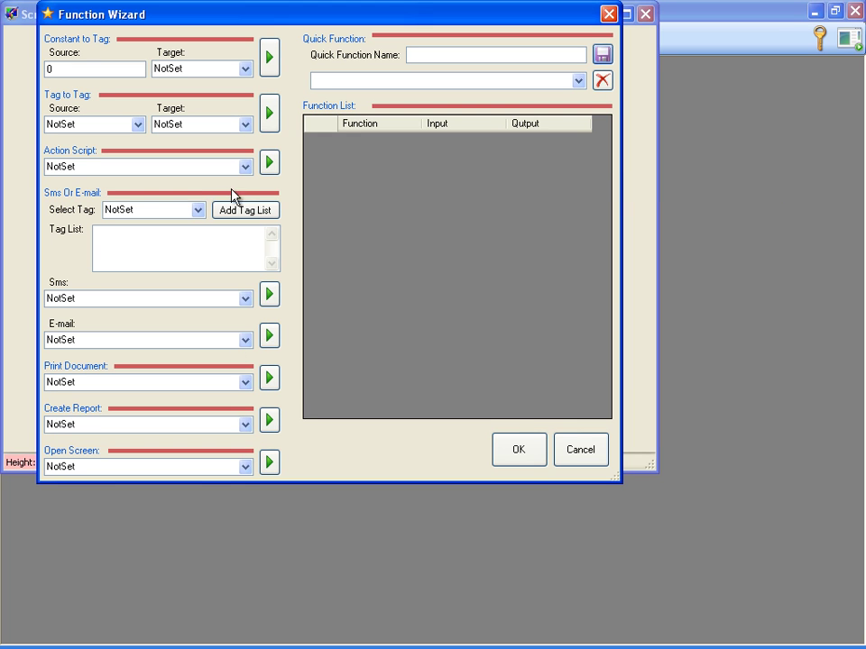
left_click(246, 166)
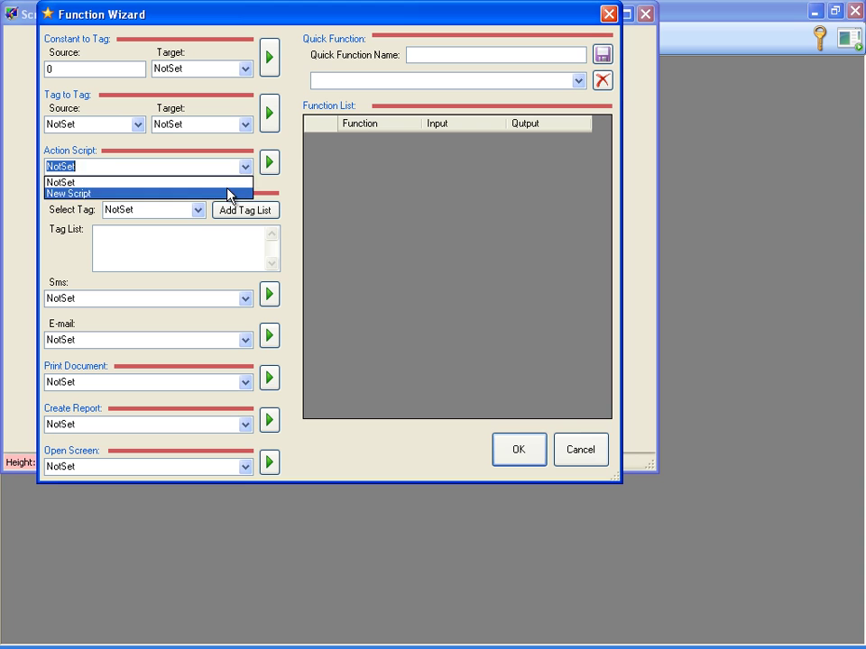
left_click(232, 193)
left_click(269, 163)
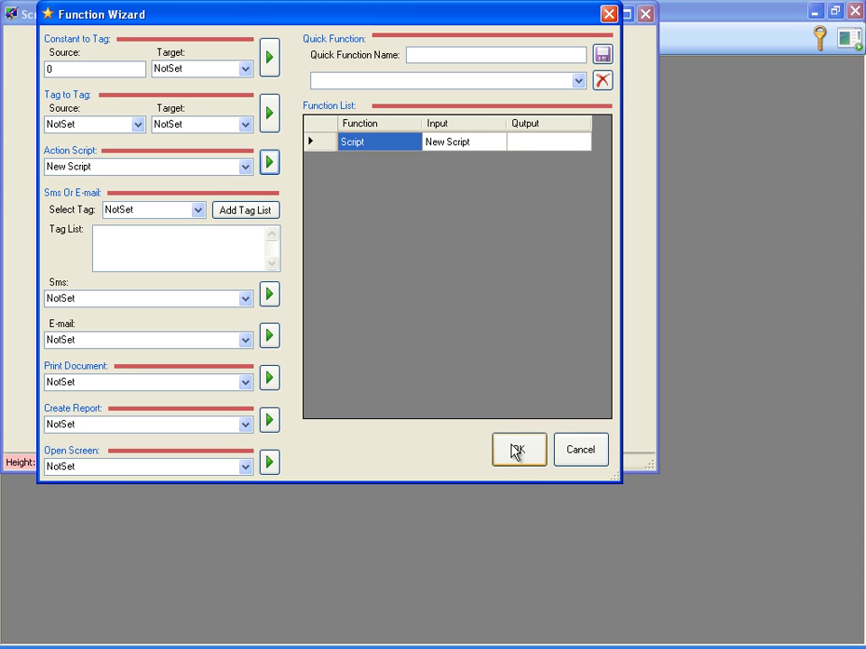
left_click(520, 458)
Add an alarm view to Screen_1 and shift it slightly left.
right_click(235, 186)
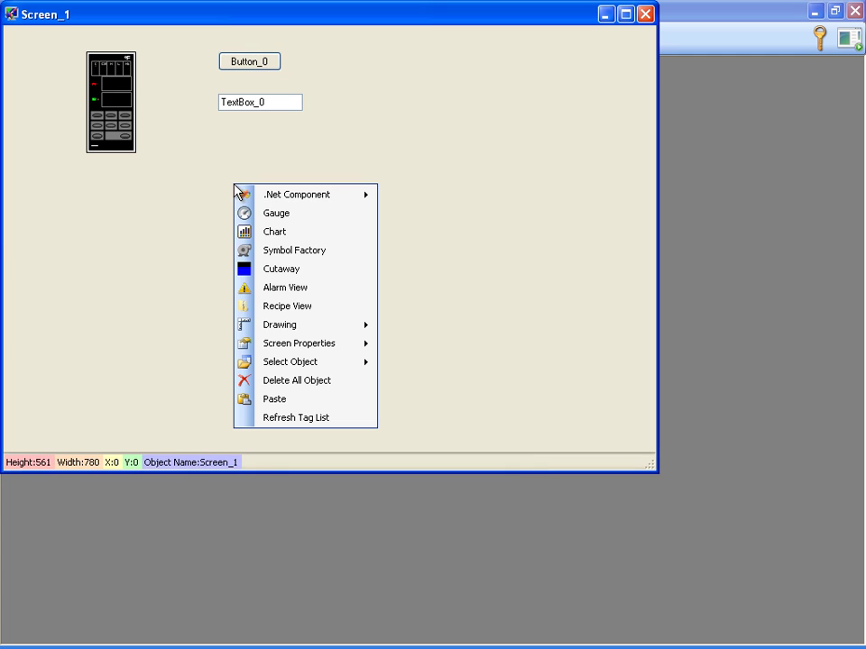
left_click(274, 288)
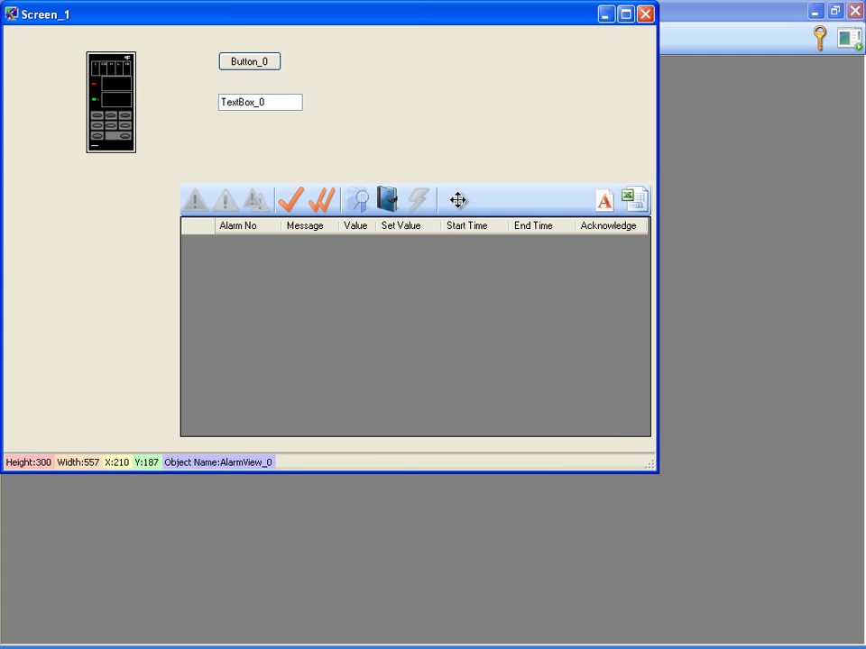
left_click_drag(460, 202, 370, 192)
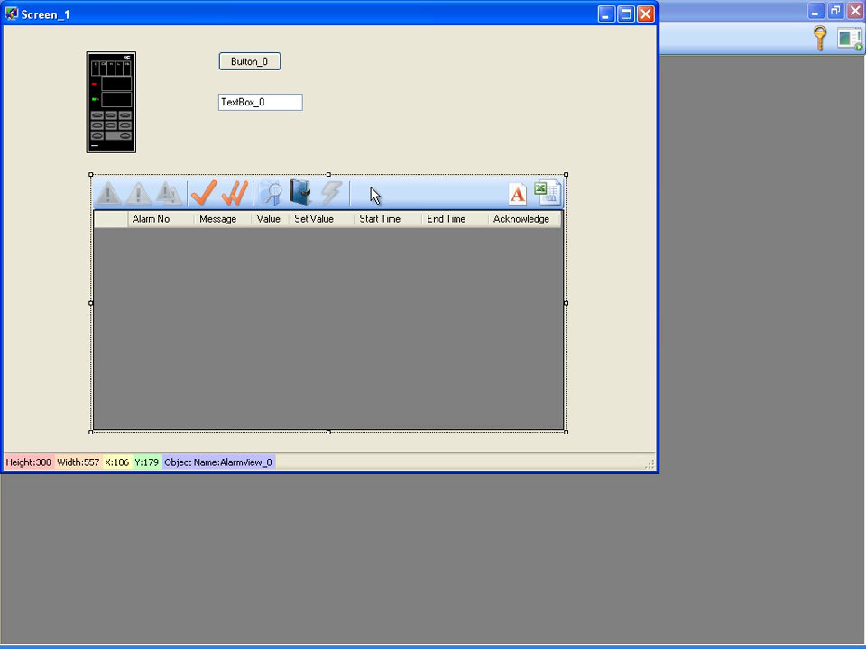
Close the Screen_1 designer, open the Control Panel, and set an Administrator password.
left_click(647, 17)
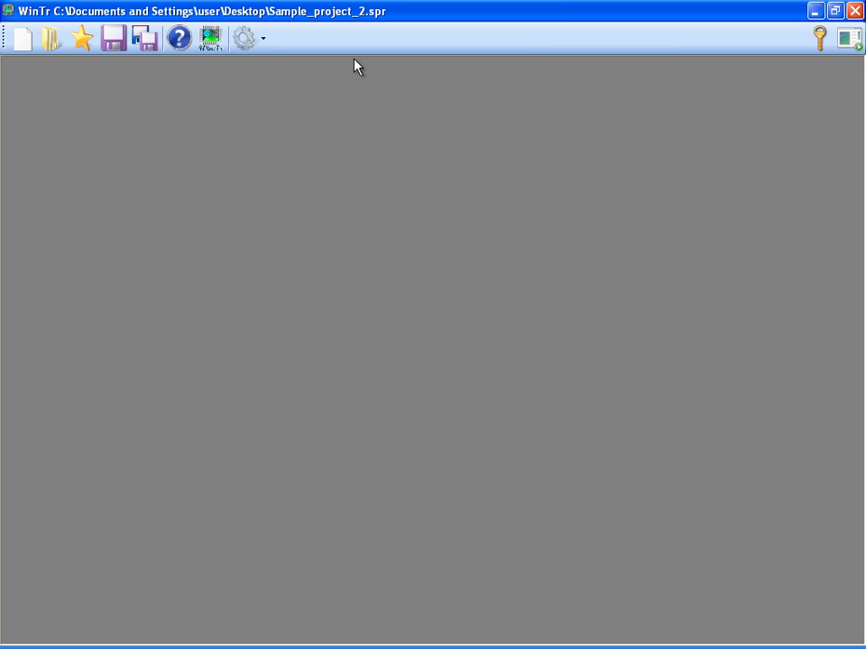
left_click(263, 39)
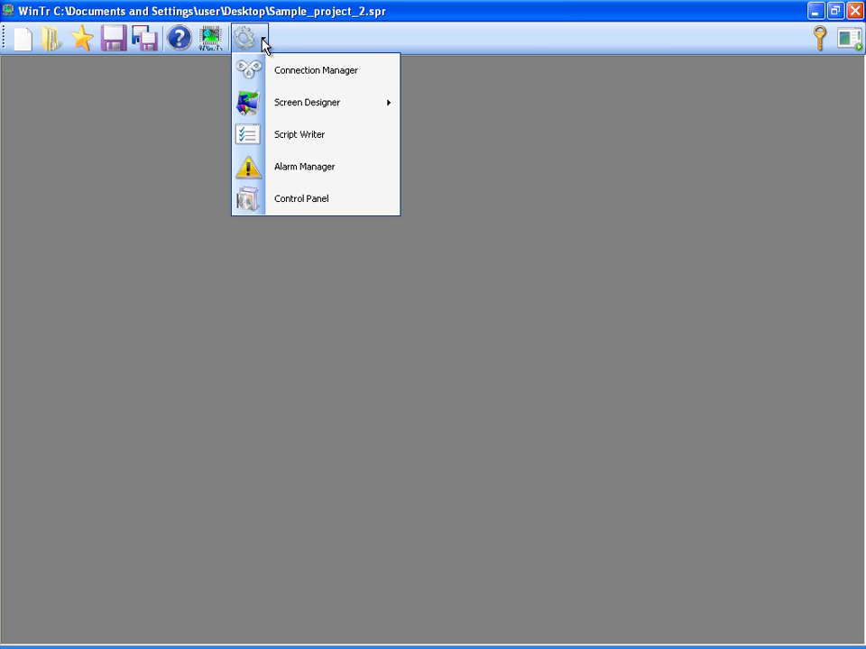
left_click(300, 196)
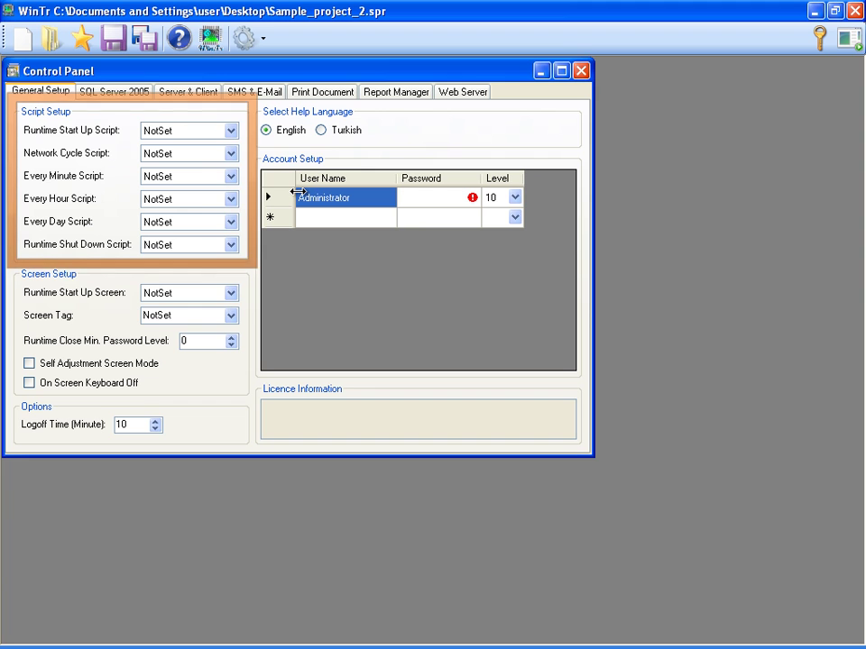
left_click(413, 196)
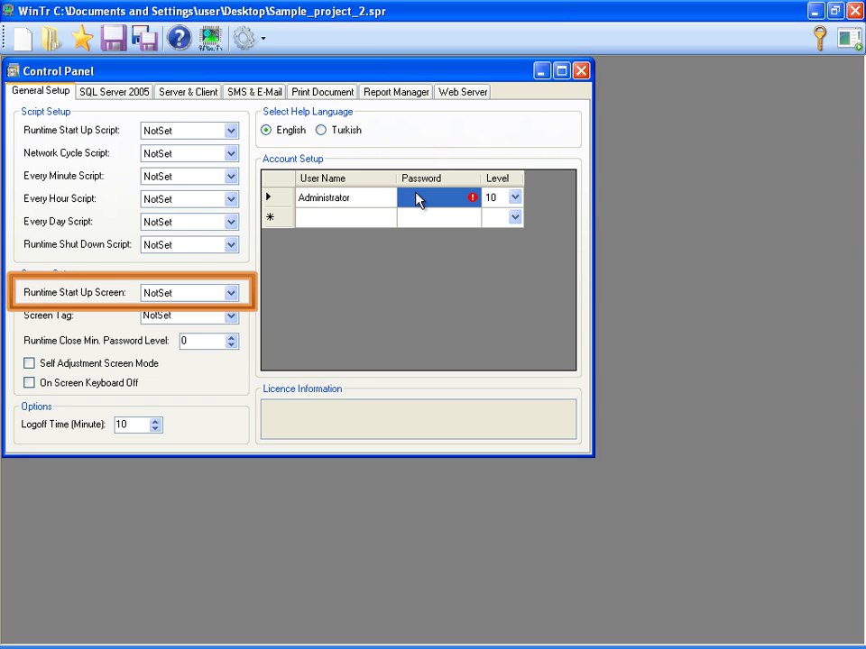
left_click(415, 194)
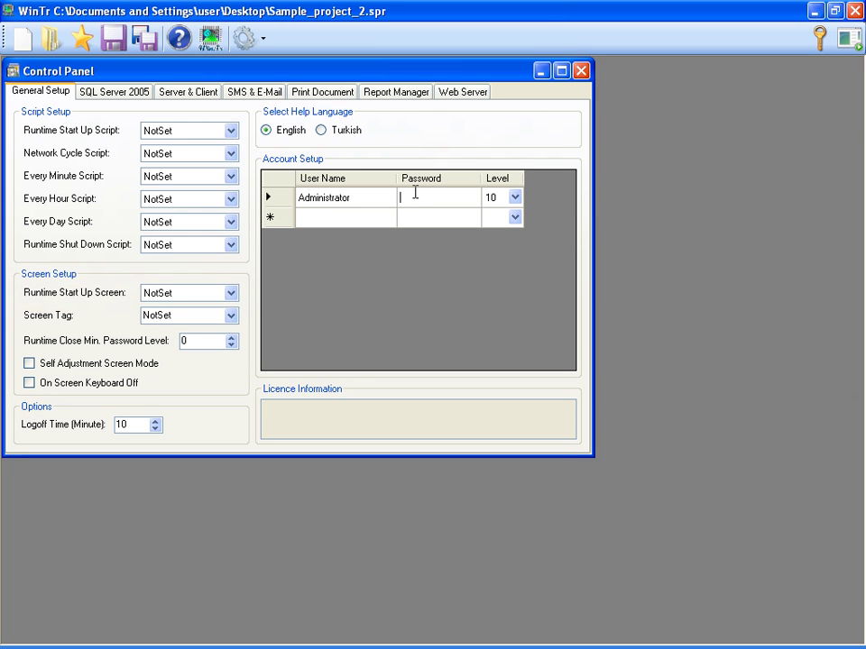
type("222")
Add a 'user' account with its own password at access level 1.
left_click(377, 226)
type("user")
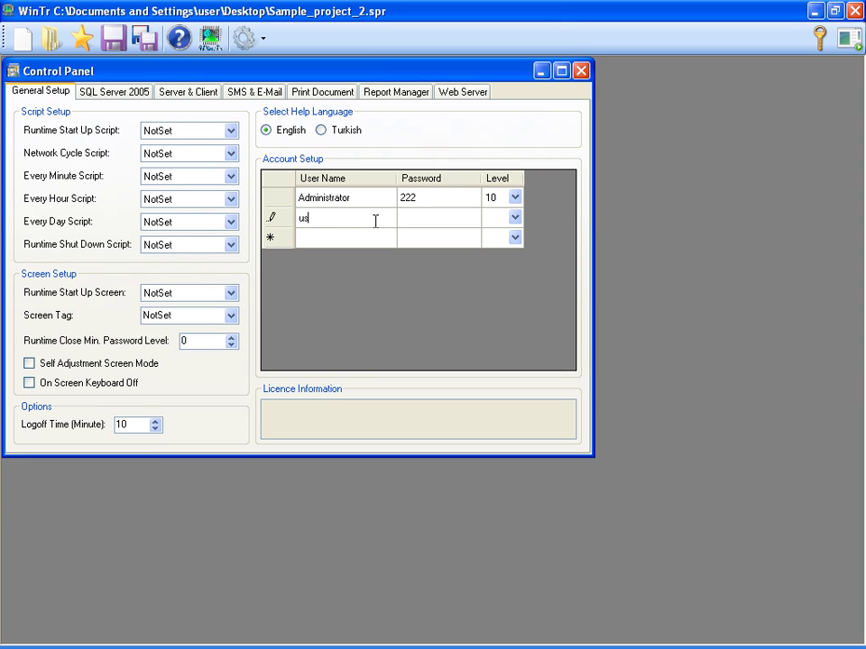
left_click(445, 225)
type("111")
left_click(513, 222)
left_click(516, 224)
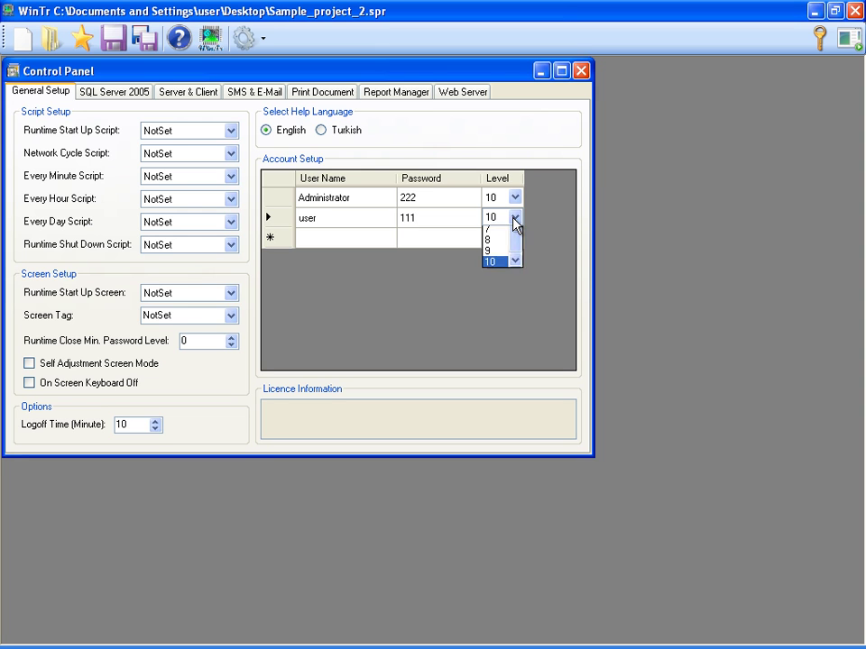
scroll(516, 247, "up", 1)
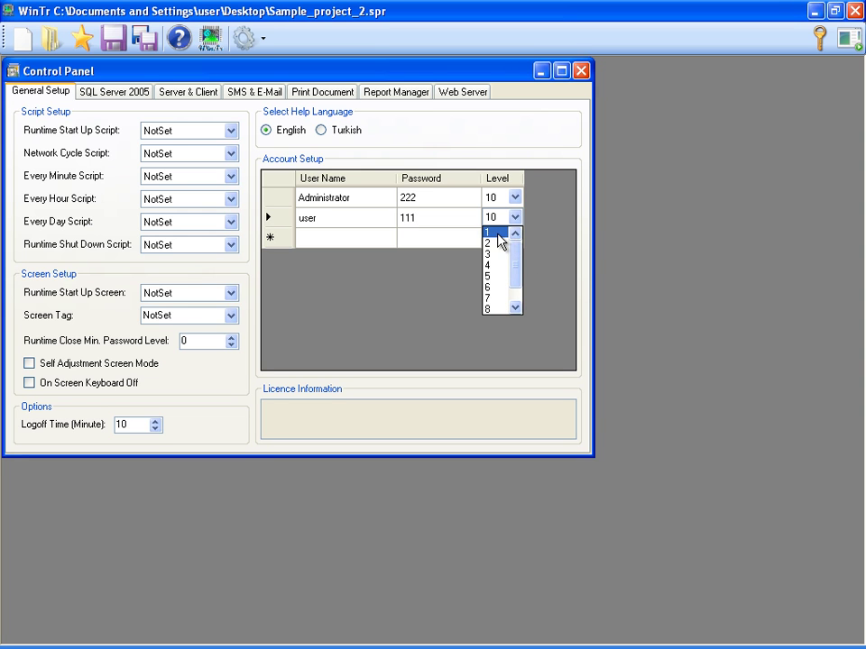
left_click(498, 234)
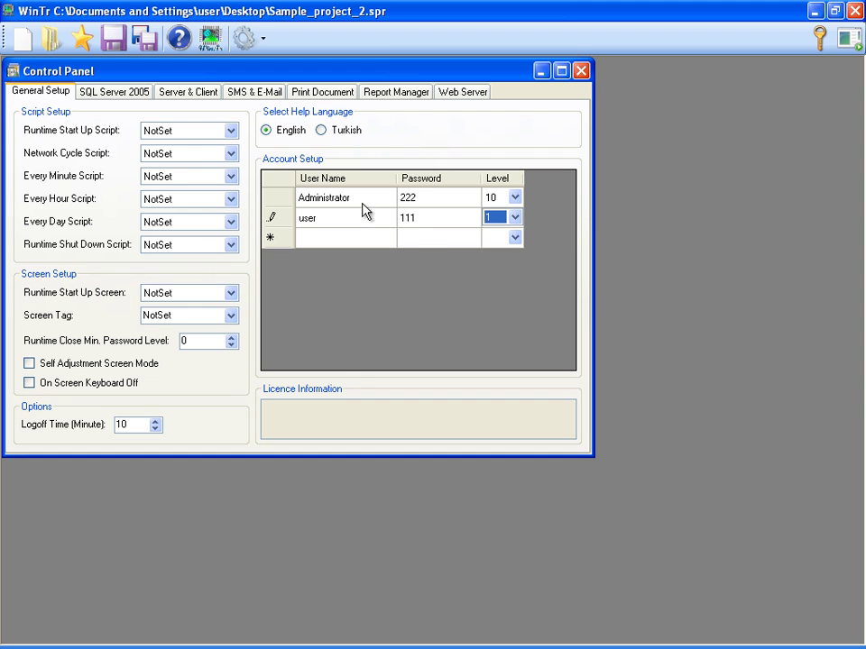
Review the SQL Server 2005 settings, then the Server & Client options in Local mode.
left_click(131, 93)
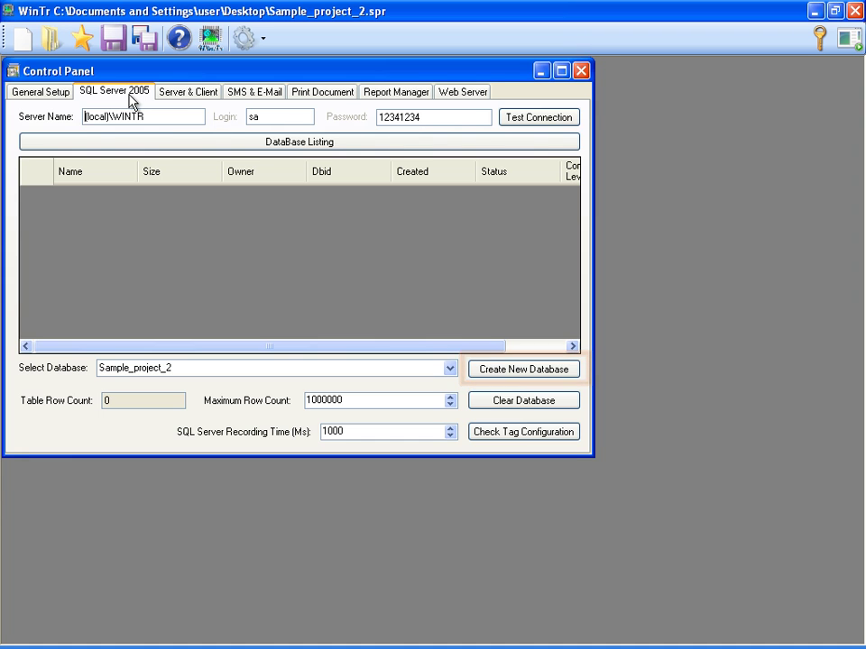
left_click(180, 95)
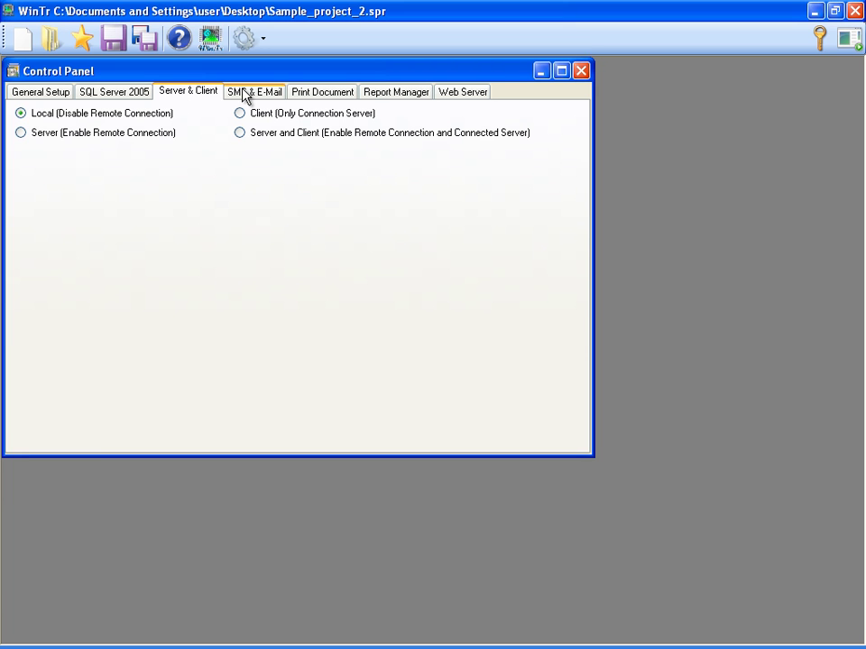
Show the SMS & E-Mail settings with SMTP port 25 and 500 ms SMS delay.
left_click(244, 93)
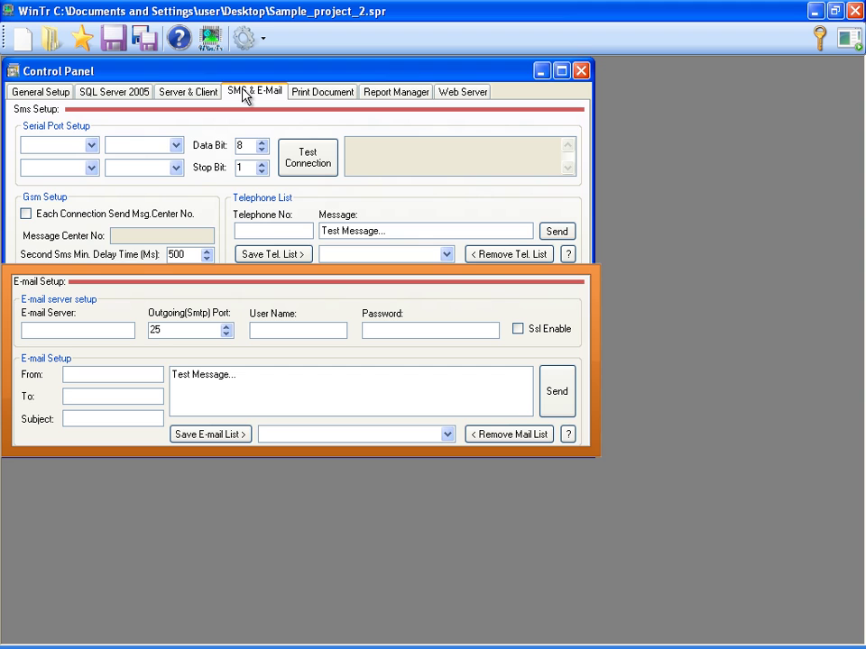
Inspect the Print Document layout and its menu, then the Report Manager with Sample_project_2.
left_click(310, 97)
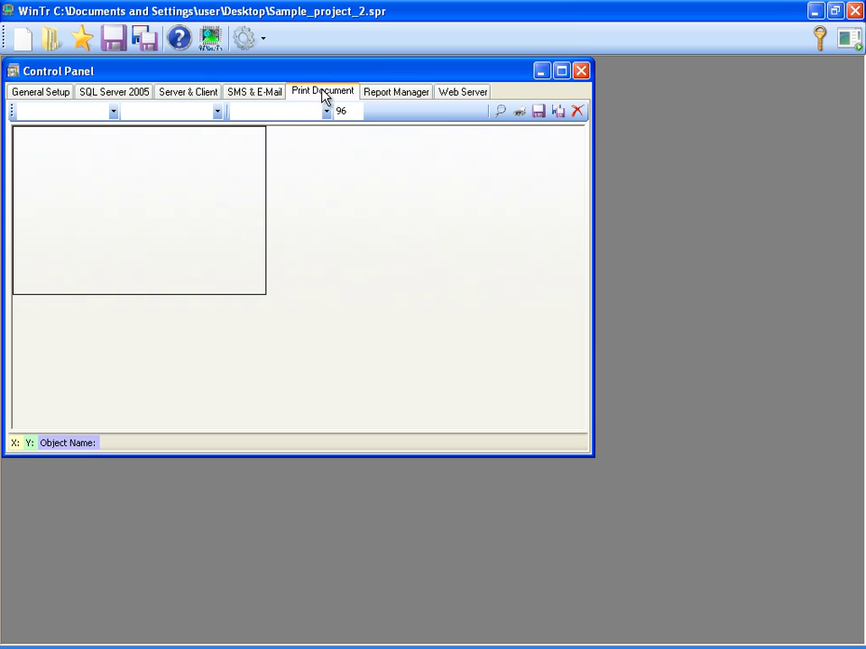
right_click(209, 150)
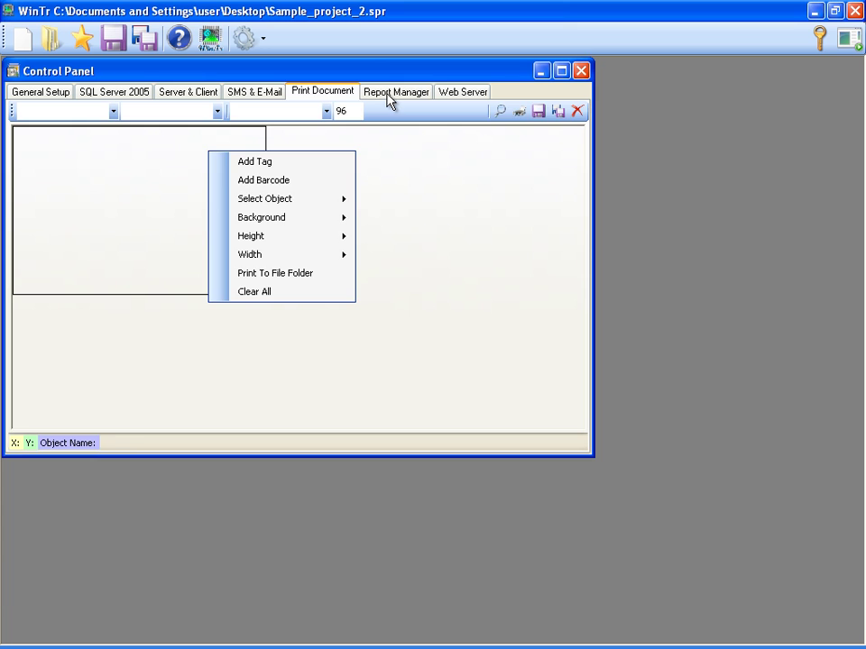
left_click(388, 100)
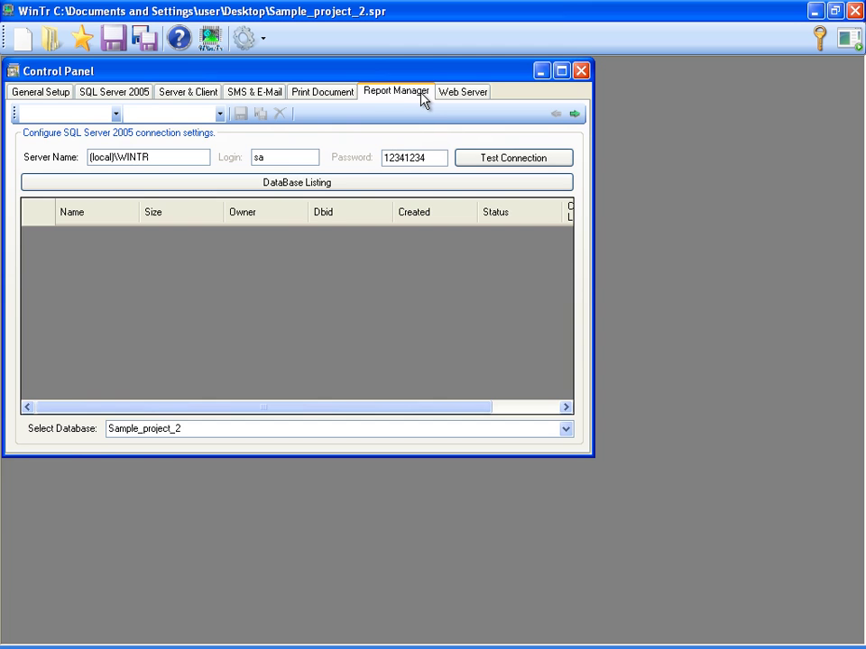
Enable the web server on port 8001, add Screen_1 to its list, and close the Control Panel.
left_click(452, 98)
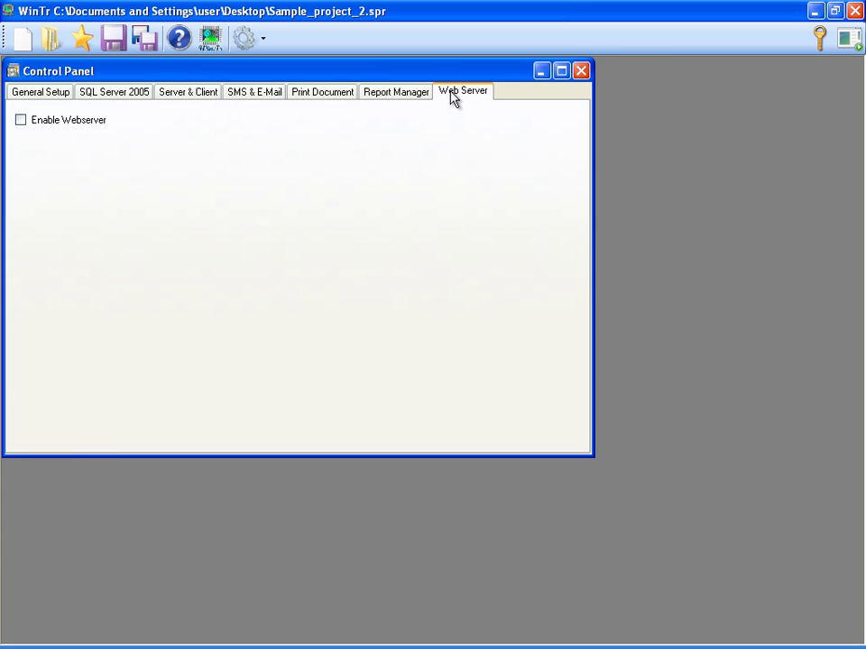
left_click(21, 119)
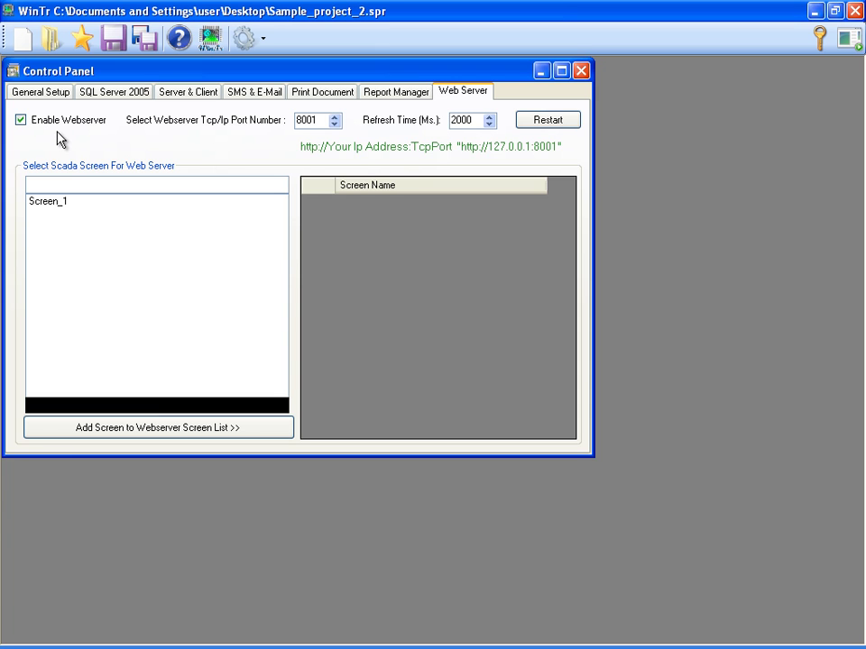
left_click(42, 201)
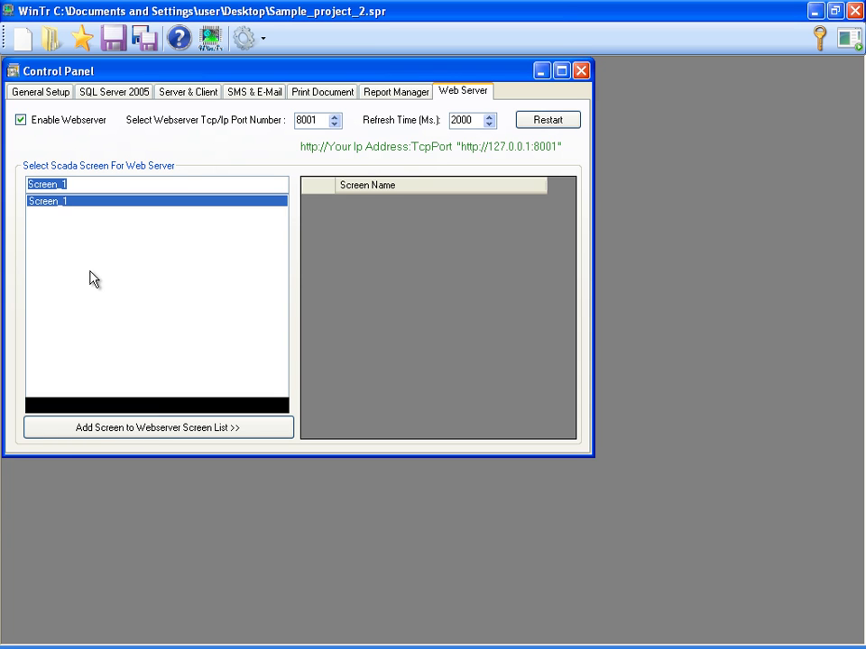
left_click(94, 430)
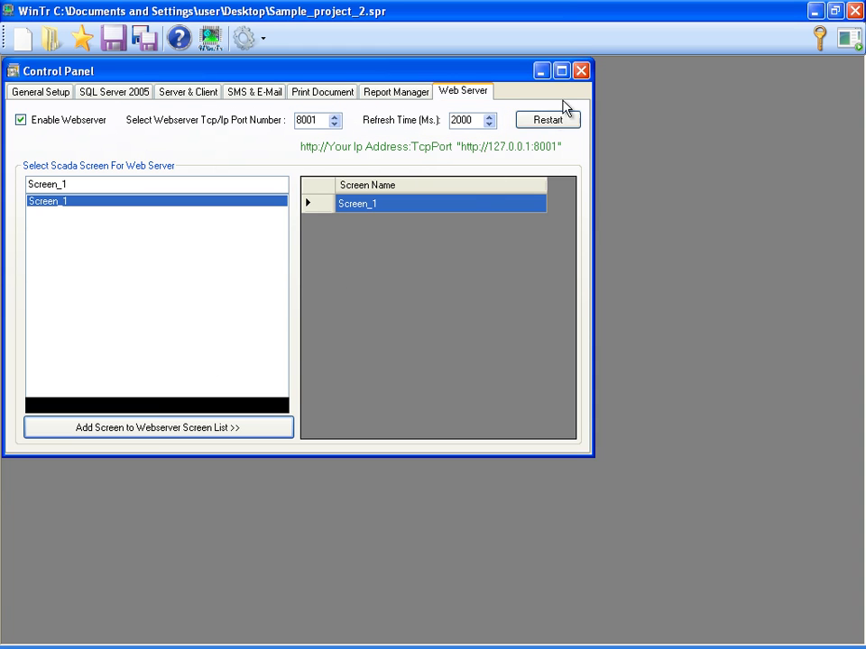
left_click(582, 72)
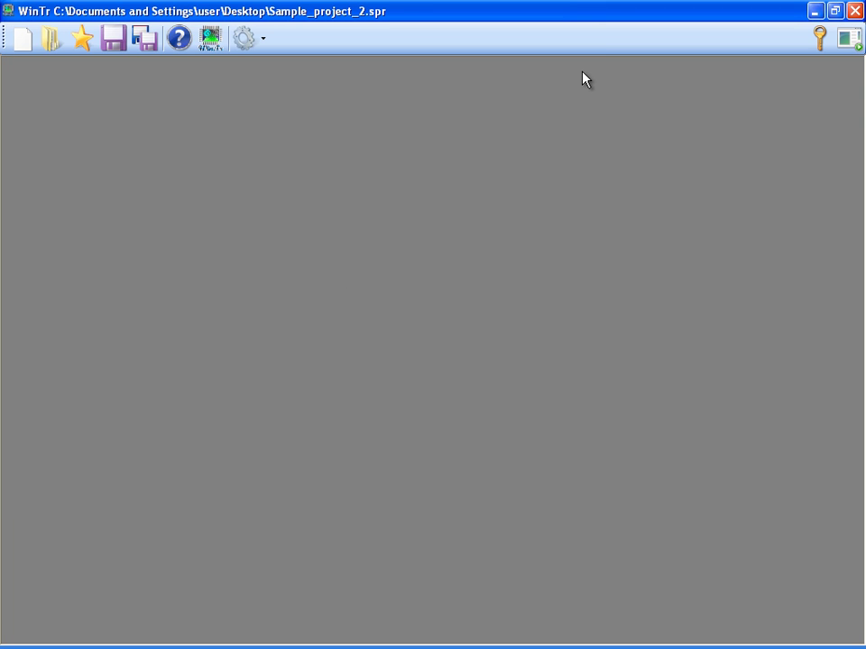
Log in as the 'user' account with its password.
left_click(820, 38)
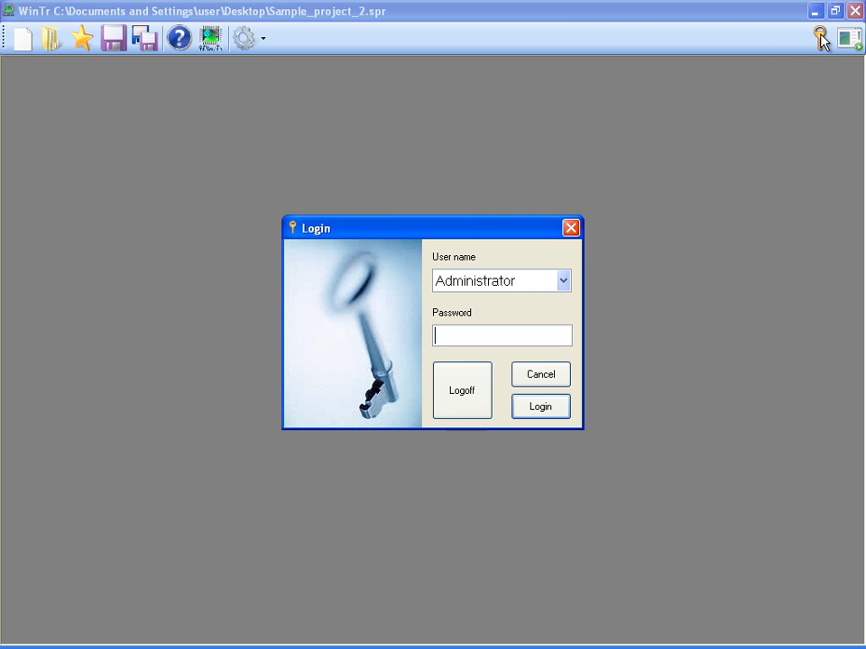
left_click(514, 282)
left_click(475, 321)
left_click(466, 332)
type("***")
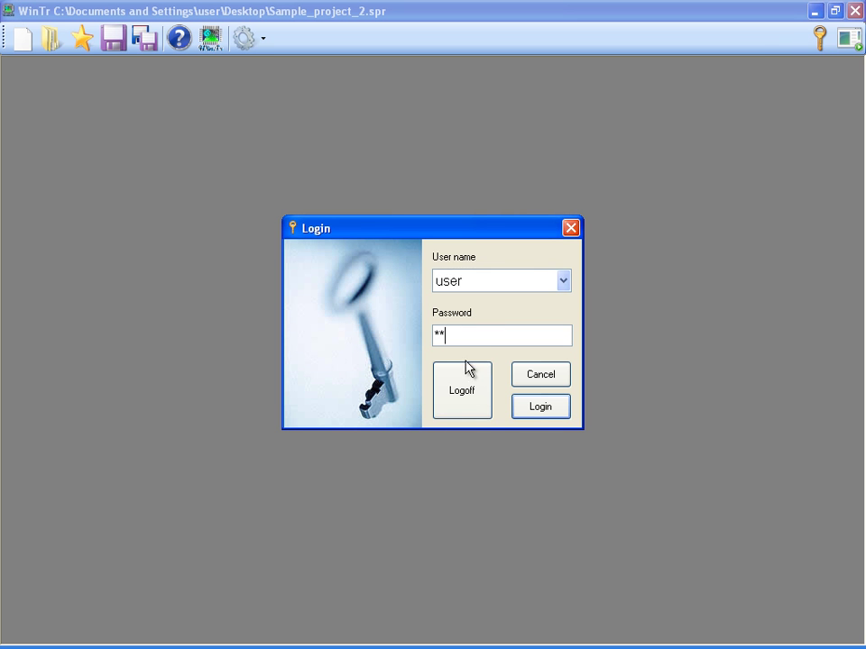
left_click(532, 408)
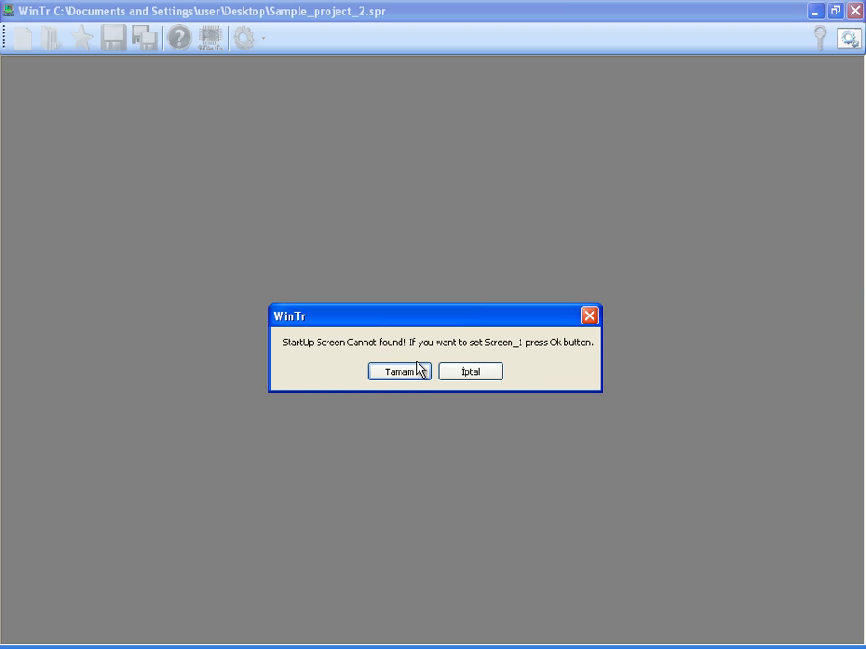
Accept Screen_1 as the startup screen and run Button_0's Hello script.
left_click(413, 372)
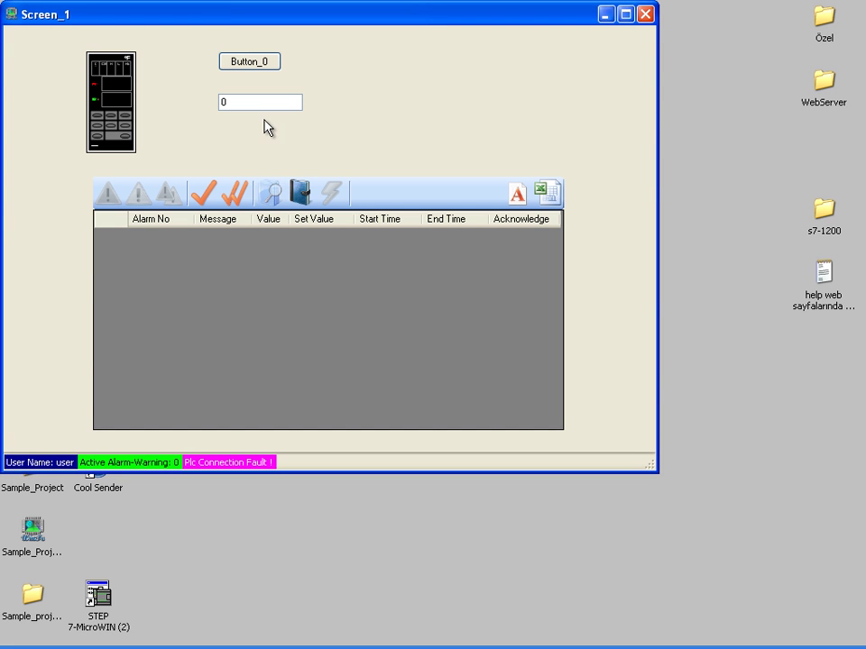
left_click(245, 63)
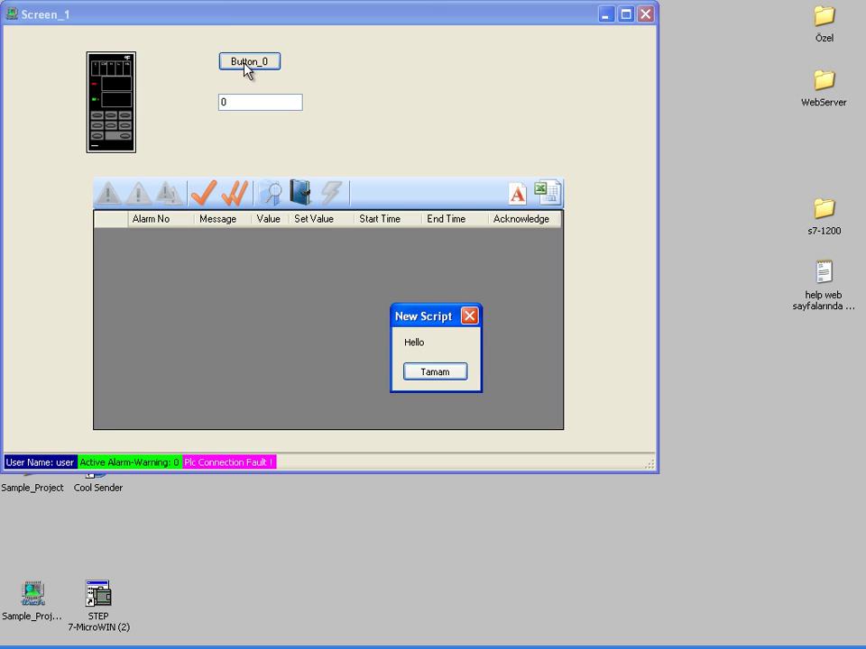
left_click(435, 373)
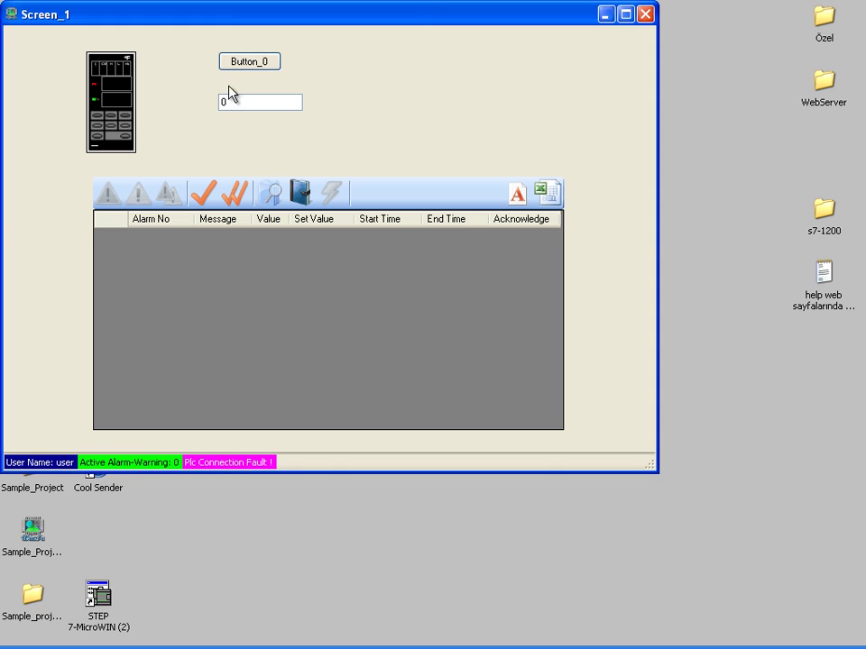
Enter 57 in the Screen_1 value field to trigger the Temperature alarm.
left_click(229, 98)
type("5")
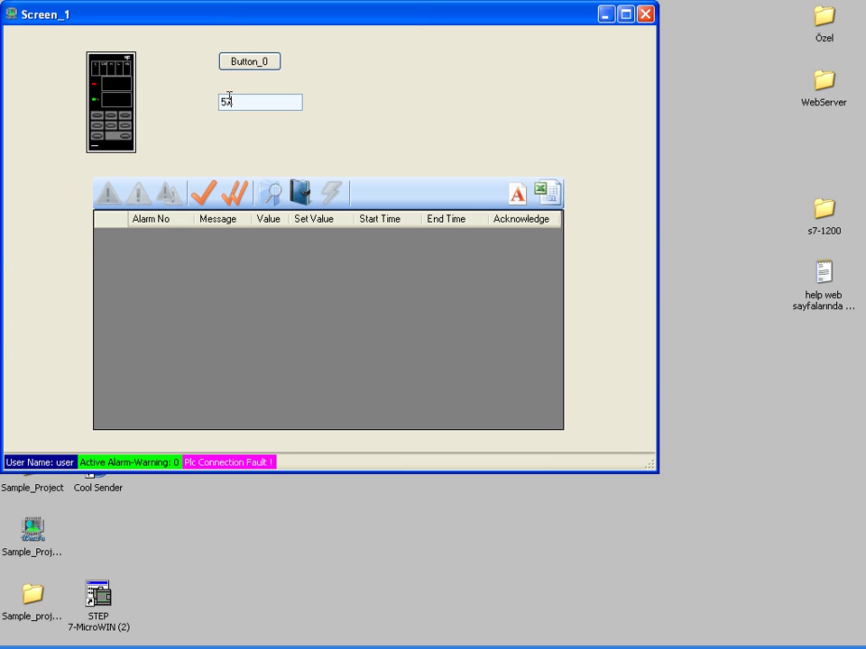
type("7")
key("Return")
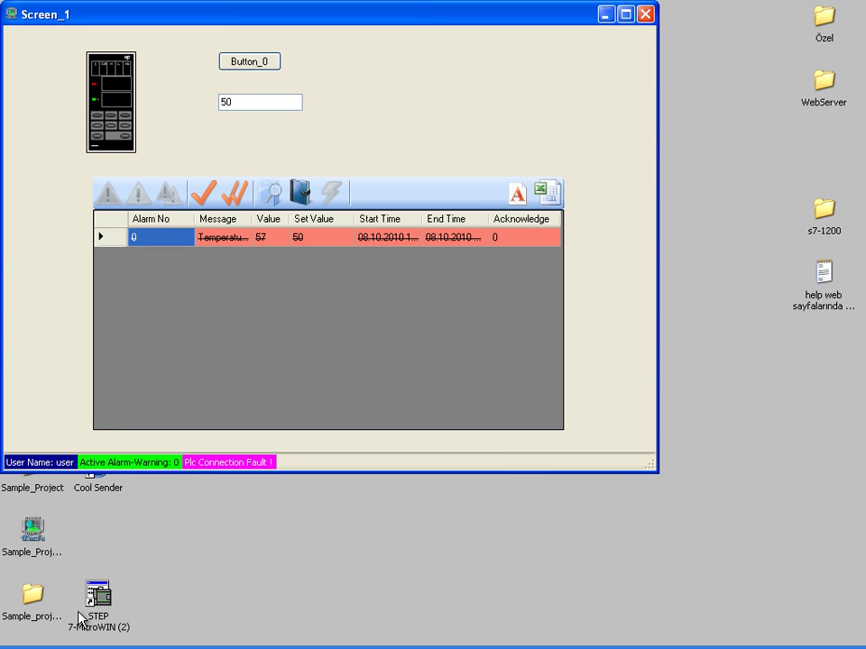
left_click(81, 646)
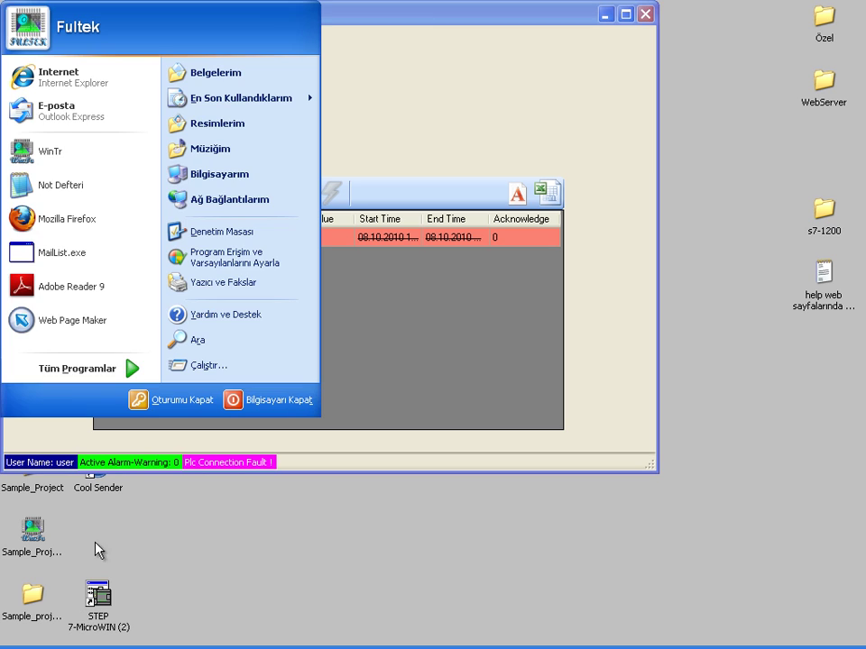
left_click(120, 79)
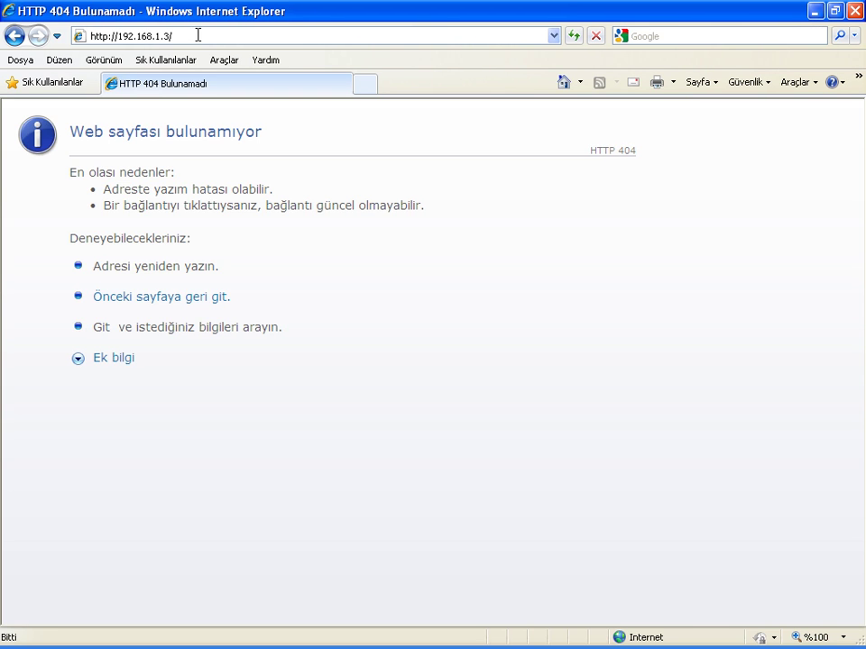
left_click(198, 35)
key("BackSpace")
type(":800")
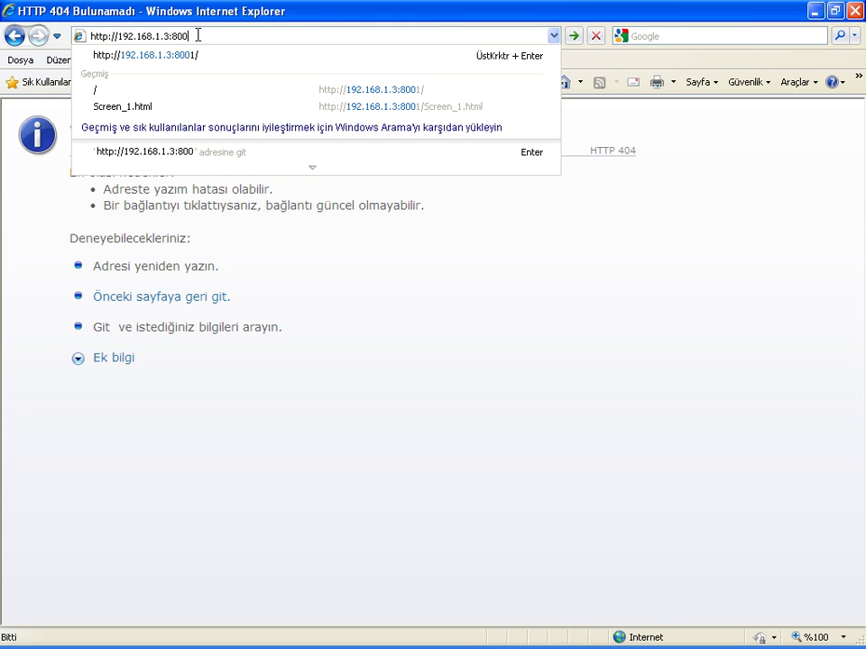
type("1")
key("Return")
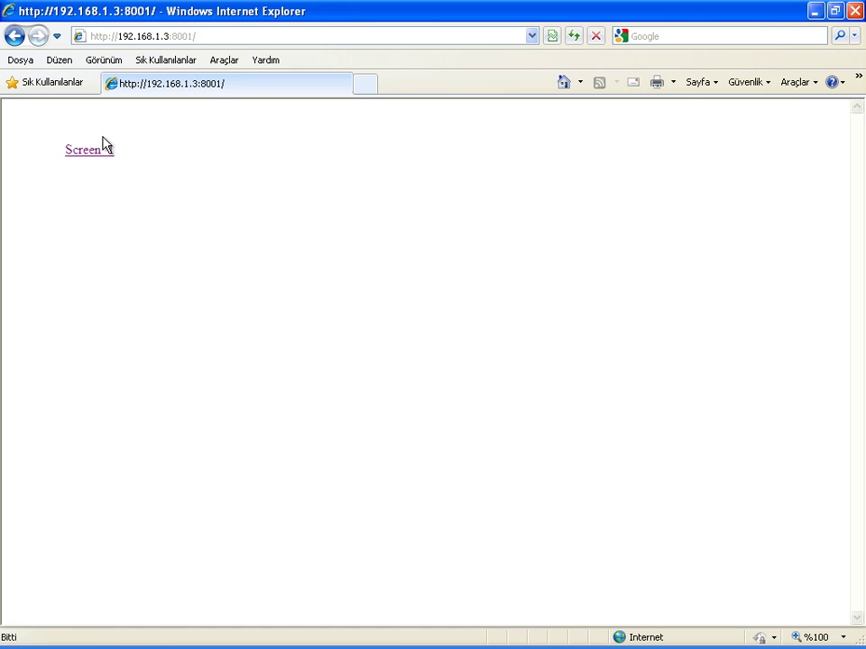
left_click(99, 148)
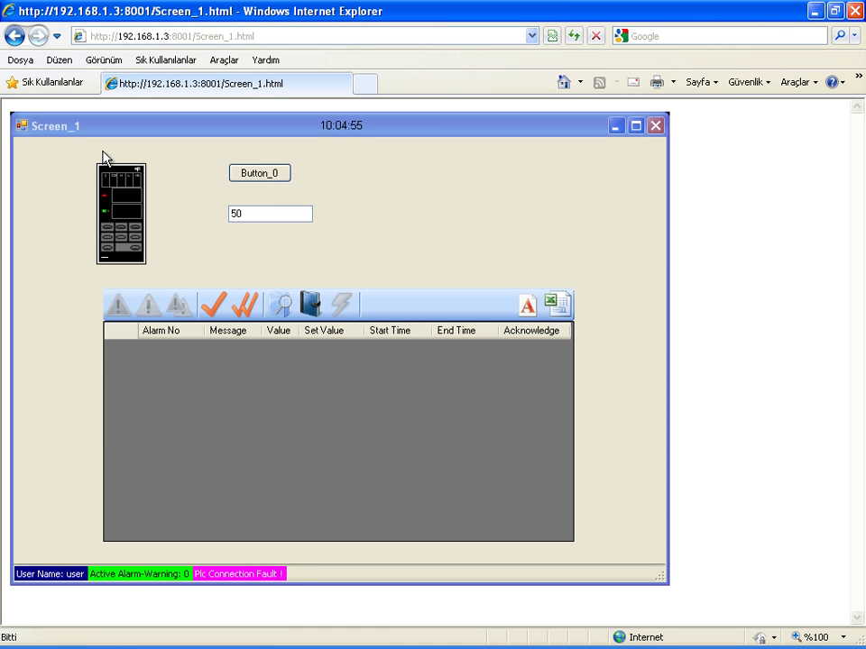
double_click(375, 19)
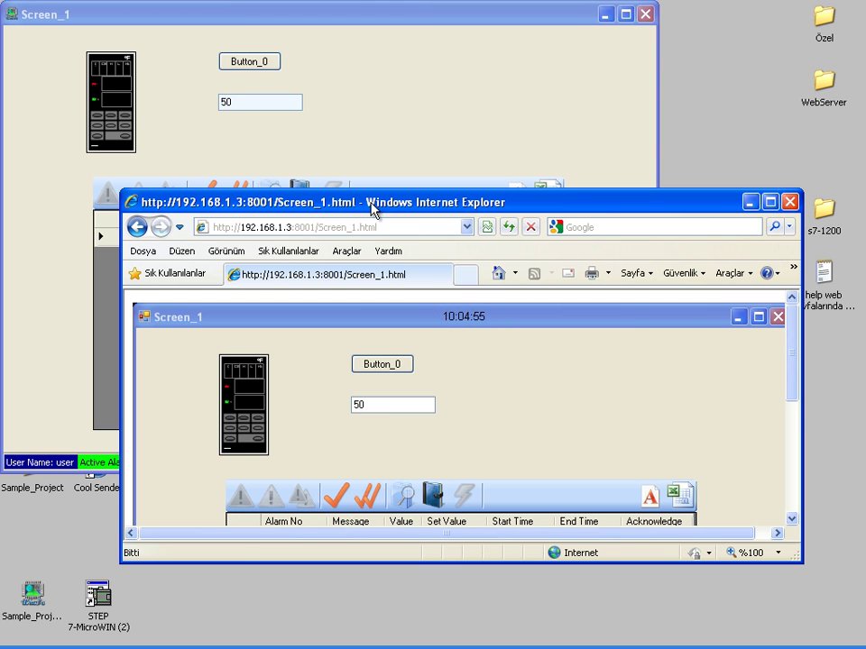
Move the browser aside and enter 59 to raise a Temperature alarm.
left_click_drag(379, 210, 416, 269)
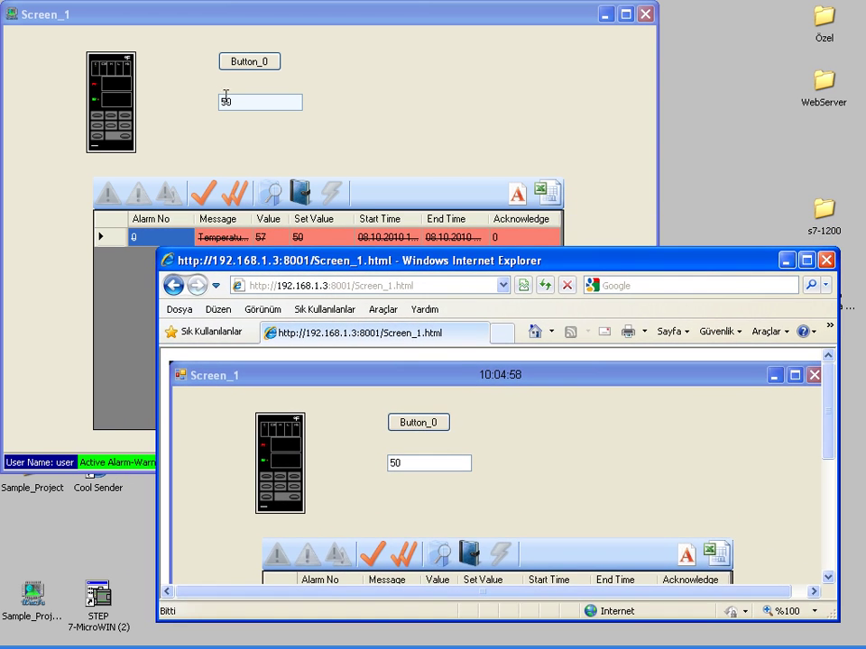
left_click_drag(825, 433, 837, 457)
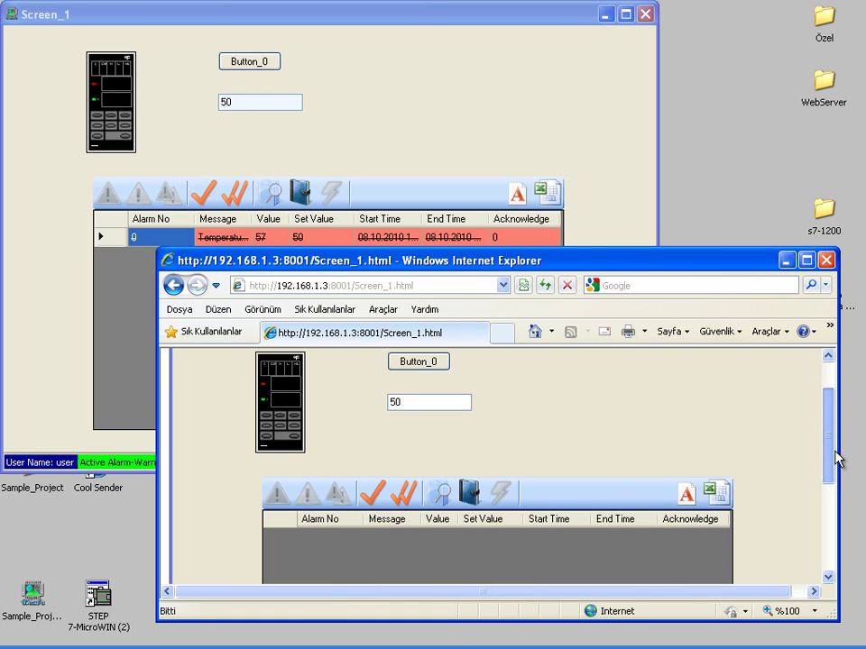
left_click(237, 103)
type("59")
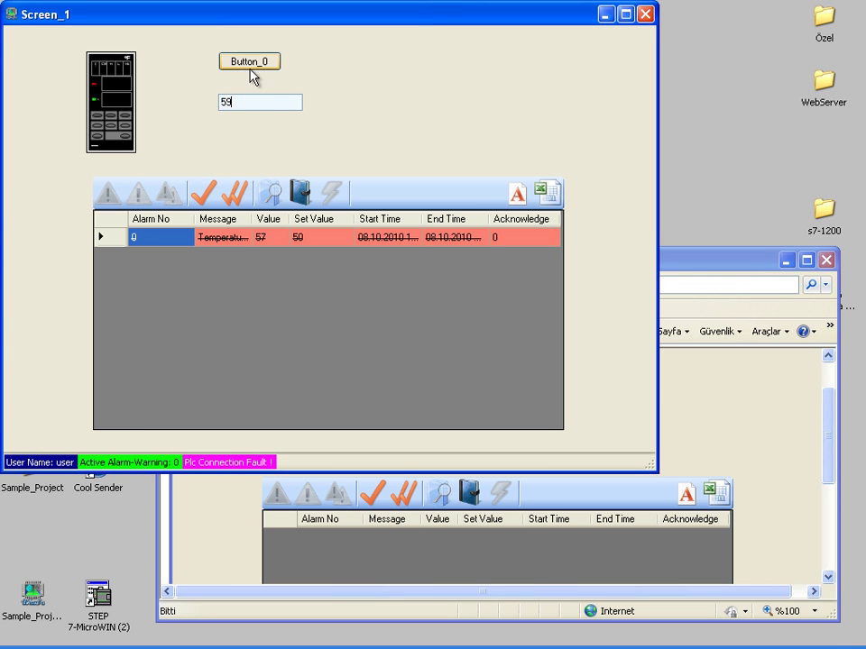
key("Return")
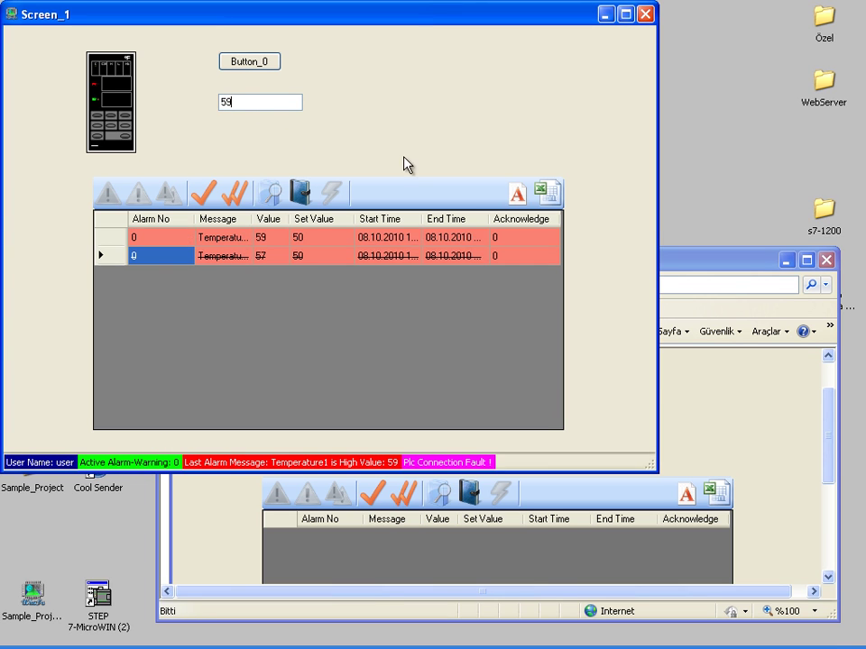
Enter 20 to clear the alarm and compare with the browser copy.
left_click_drag(690, 268, 690, 224)
mouse_move(834, 430)
left_mouse_down()
mouse_move(837, 508)
mouse_move(824, 411)
mouse_move(824, 432)
left_mouse_up()
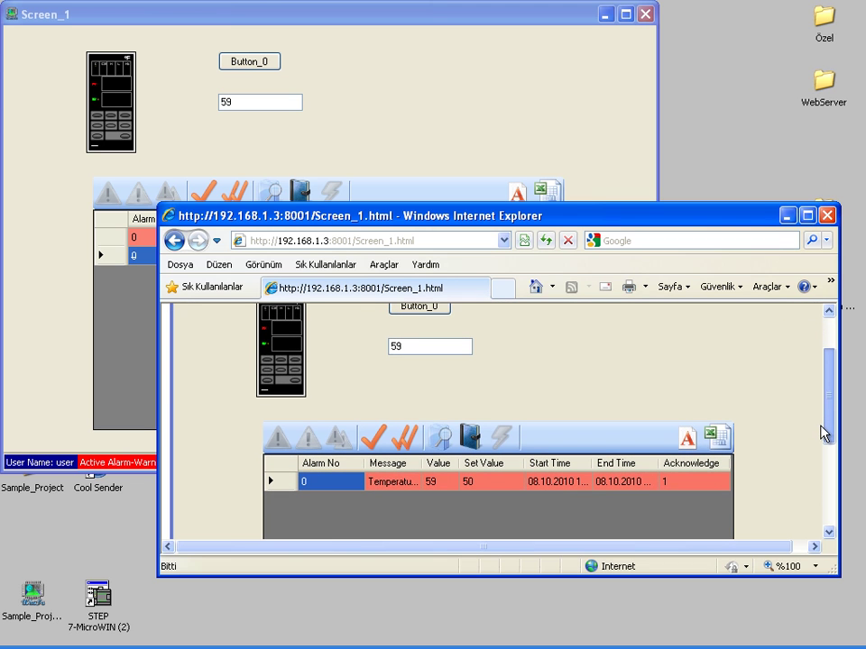
left_click_drag(569, 222, 587, 290)
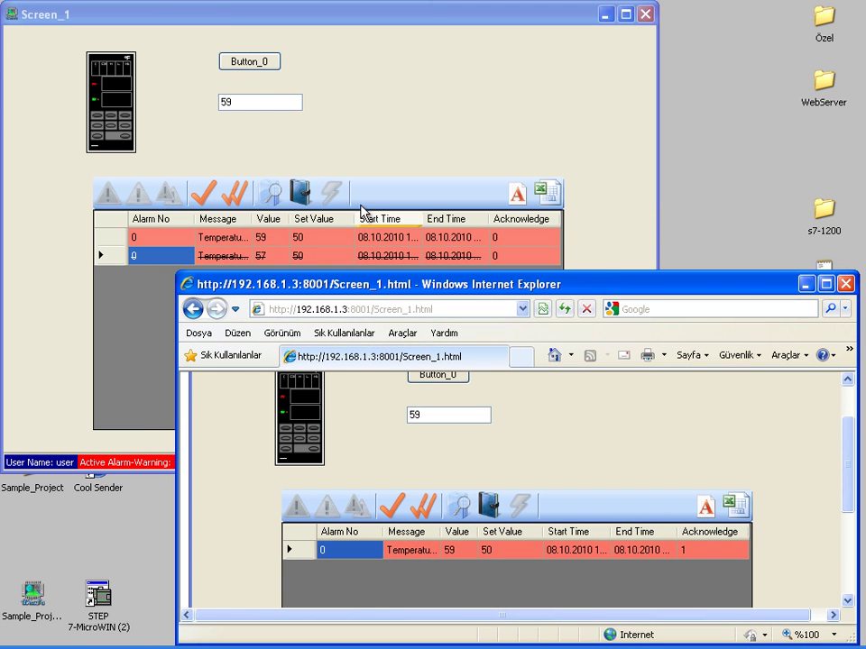
double_click(246, 102)
type("20")
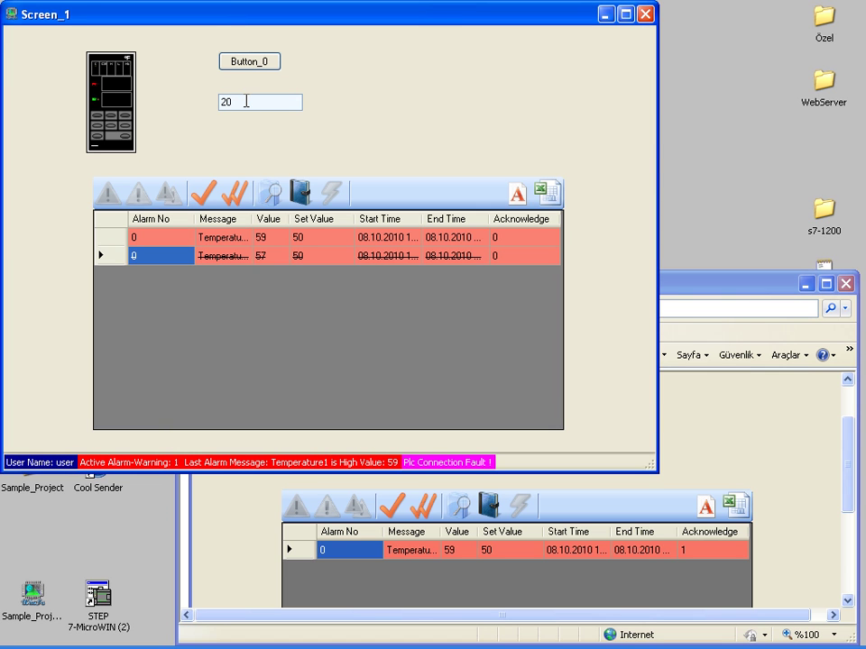
key("Return")
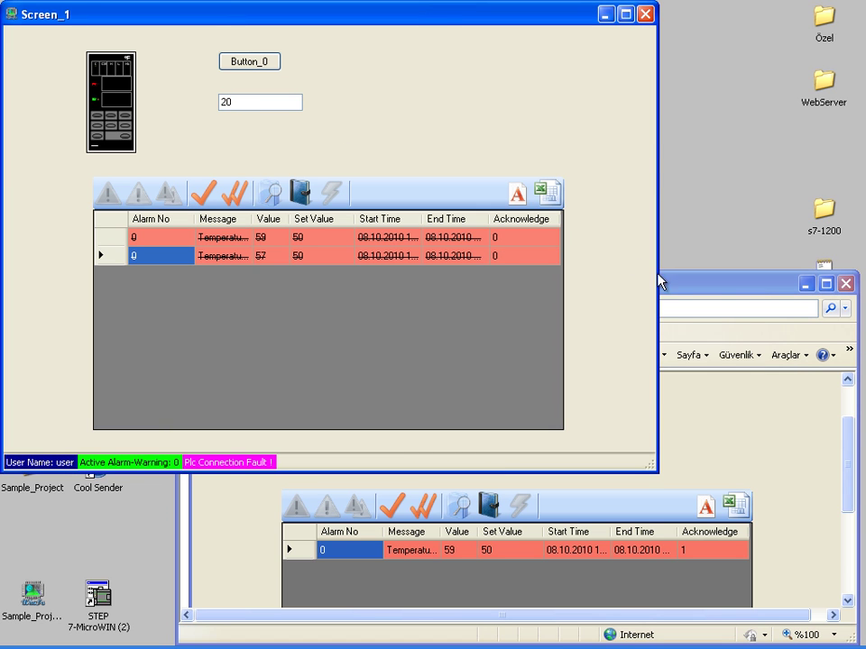
left_click_drag(685, 288, 653, 242)
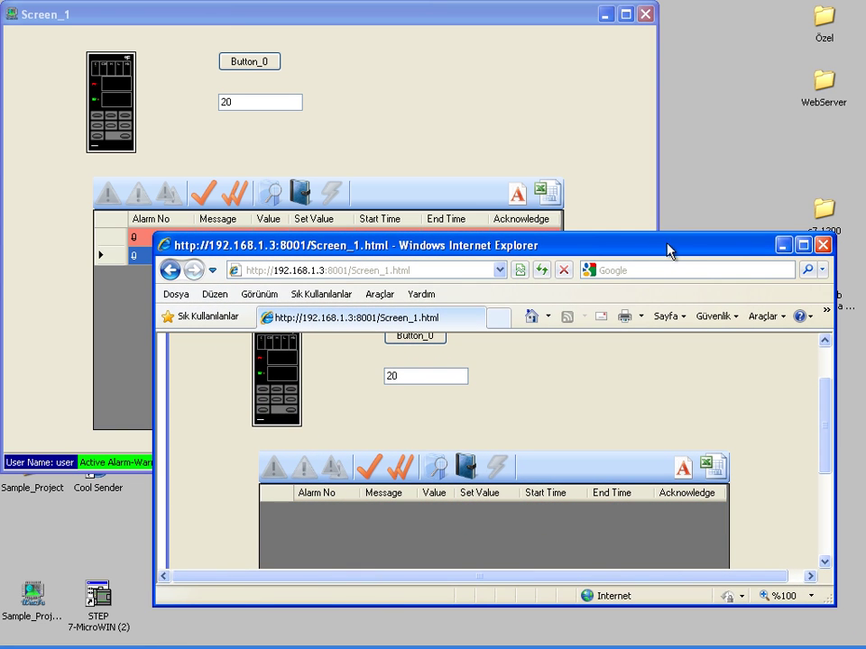